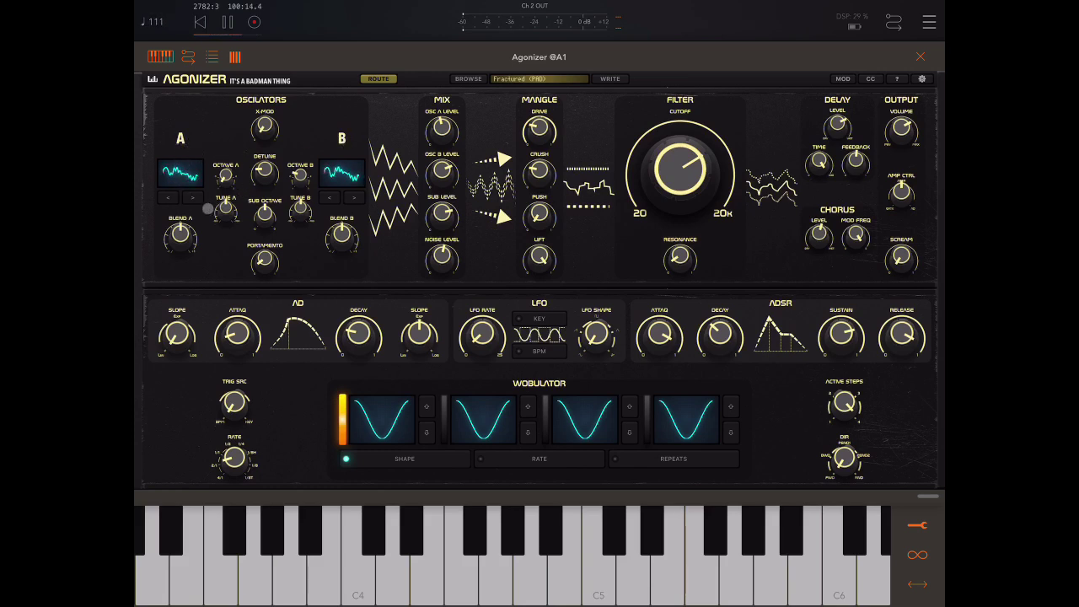
Step: Step oscillator A to a denser wavetable and set Blend A to 0.43
mouse_move(179, 236)
mouse_down()
mouse_move(187, 173)
mouse_move(190, 289)
mouse_up()
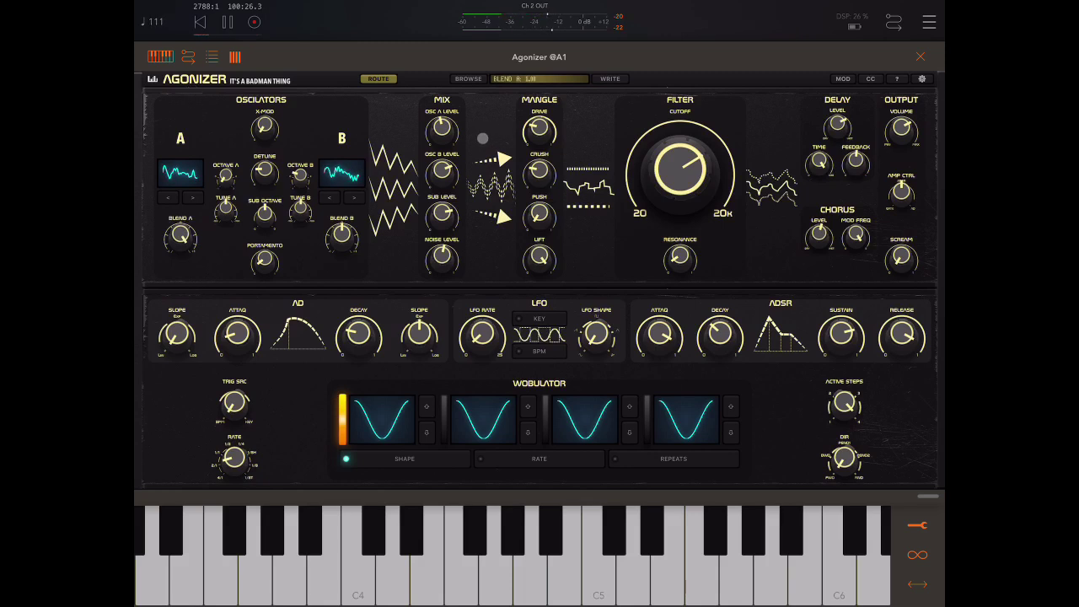
drag(456, 159, 416, 300)
mouse_move(180, 235)
mouse_down()
mouse_move(166, 326)
mouse_move(169, 236)
mouse_up()
click(193, 199)
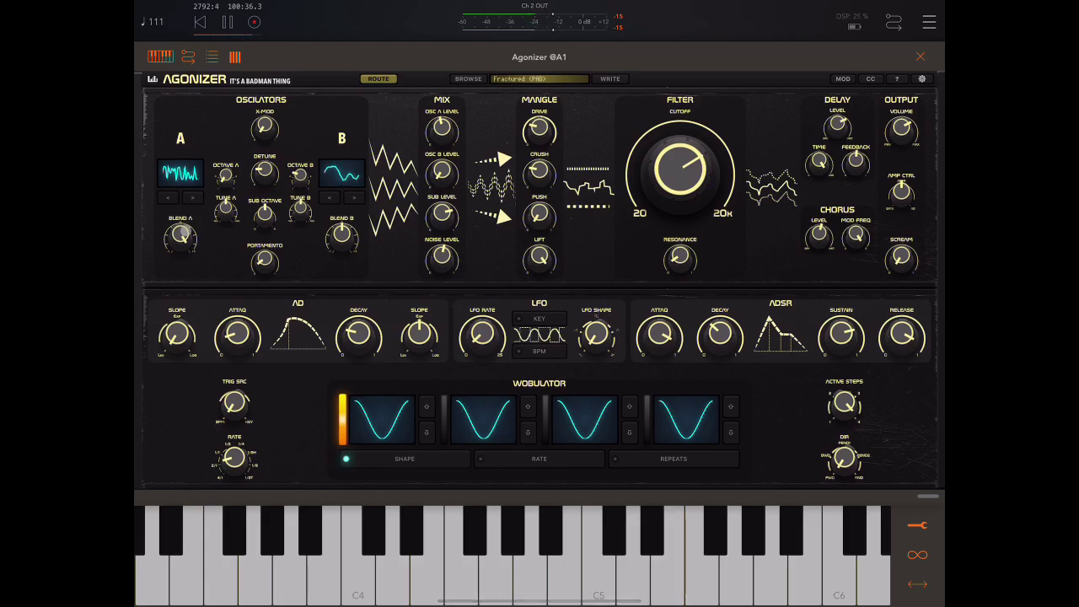
mouse_move(183, 252)
mouse_down()
mouse_move(188, 355)
mouse_move(182, 223)
mouse_up()
Step: Switch oscillator A to a jagged waveform and raise OSC B Level to 0.43
click(192, 198)
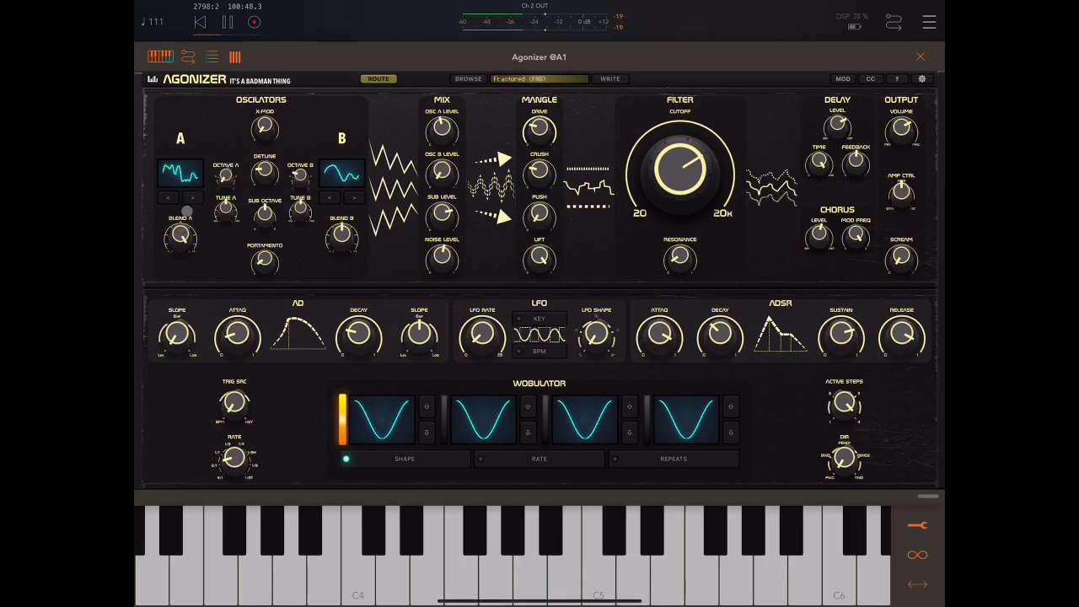
click(193, 193)
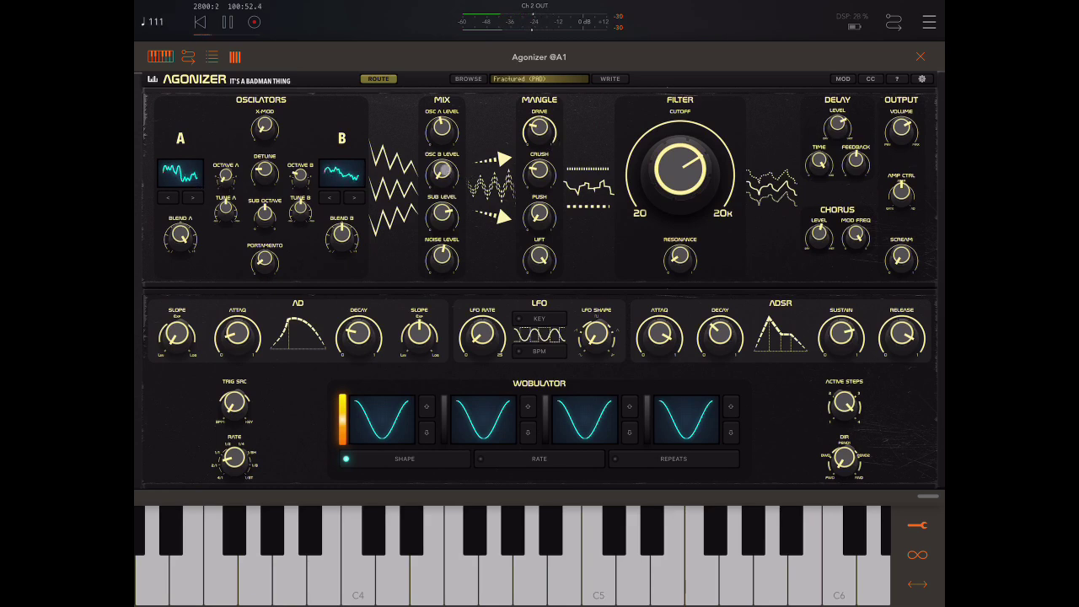
drag(442, 171, 442, 128)
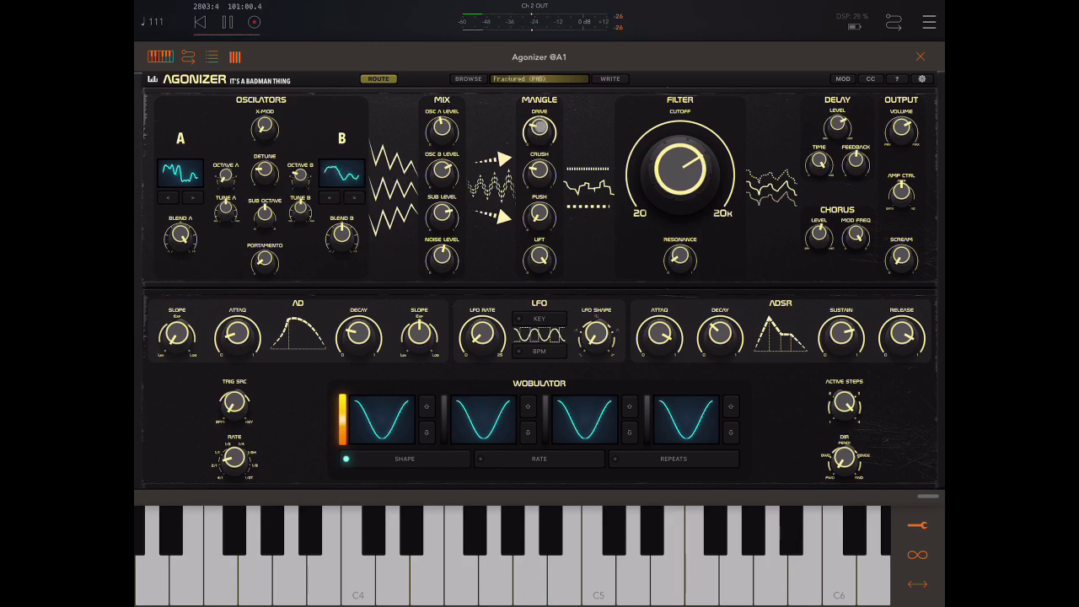
Step: Set Drive to 0.50, X-MOD to 0.34, filter cutoff to 451Hz, and check Resonance
mouse_move(540, 128)
mouse_down()
mouse_move(544, 98)
mouse_move(534, 204)
mouse_move(534, 156)
mouse_move(544, 257)
mouse_move(529, 329)
mouse_move(532, 257)
mouse_up()
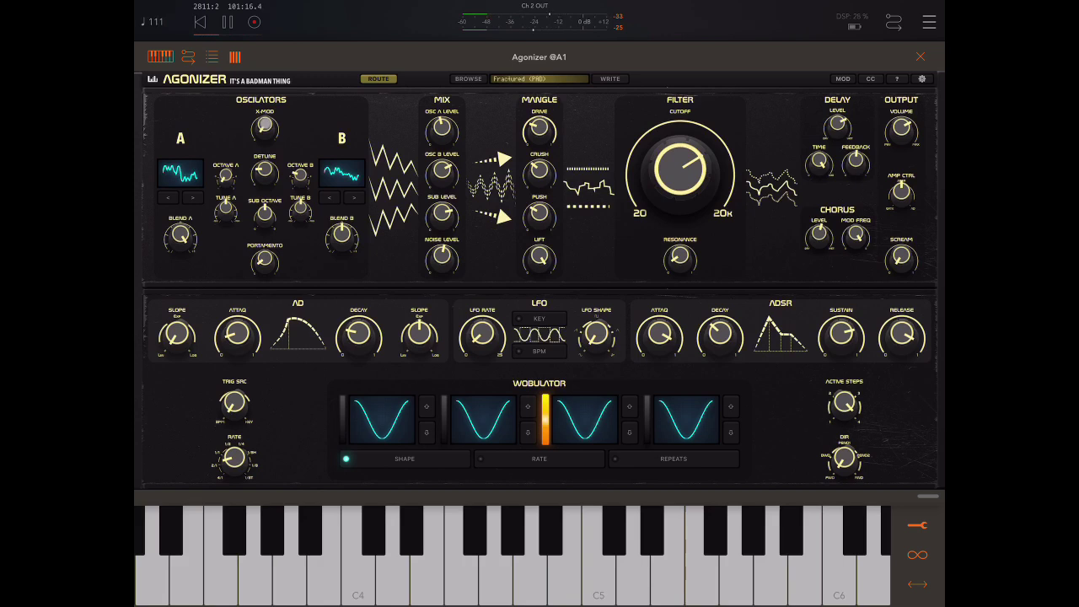
mouse_move(264, 125)
mouse_down()
mouse_move(277, 72)
mouse_move(285, 129)
mouse_move(273, 124)
mouse_up()
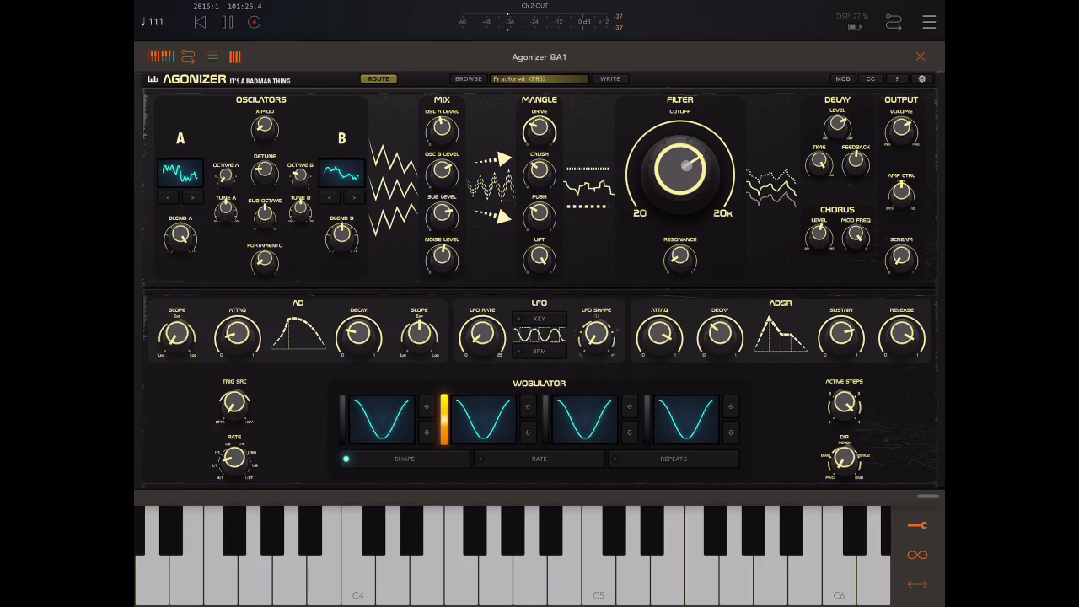
mouse_move(679, 167)
mouse_down()
mouse_move(678, 208)
mouse_move(690, 164)
mouse_move(681, 160)
mouse_up()
mouse_move(686, 245)
mouse_down()
mouse_move(683, 221)
mouse_move(681, 255)
mouse_move(690, 203)
mouse_up()
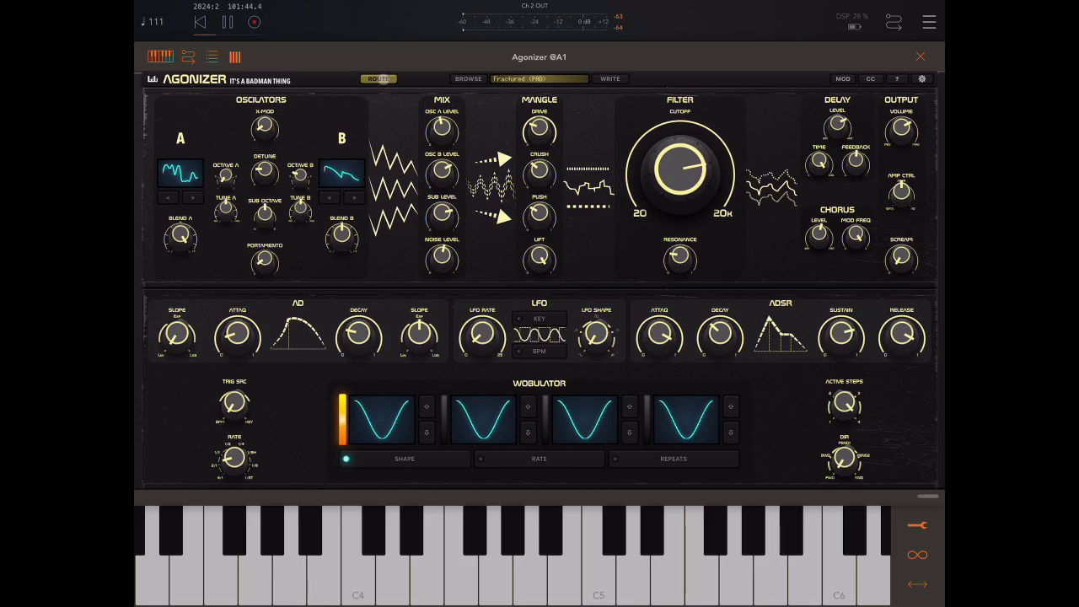
Step: In ROUTE mode, give the filter Cutoff a Pressure modulation depth of 31%
click(379, 78)
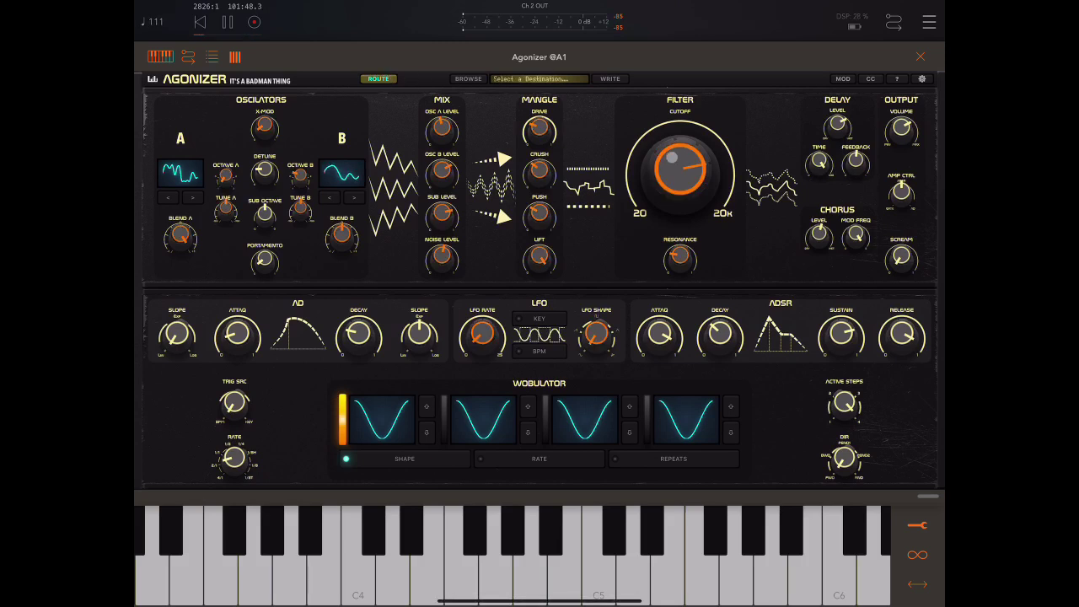
click(677, 166)
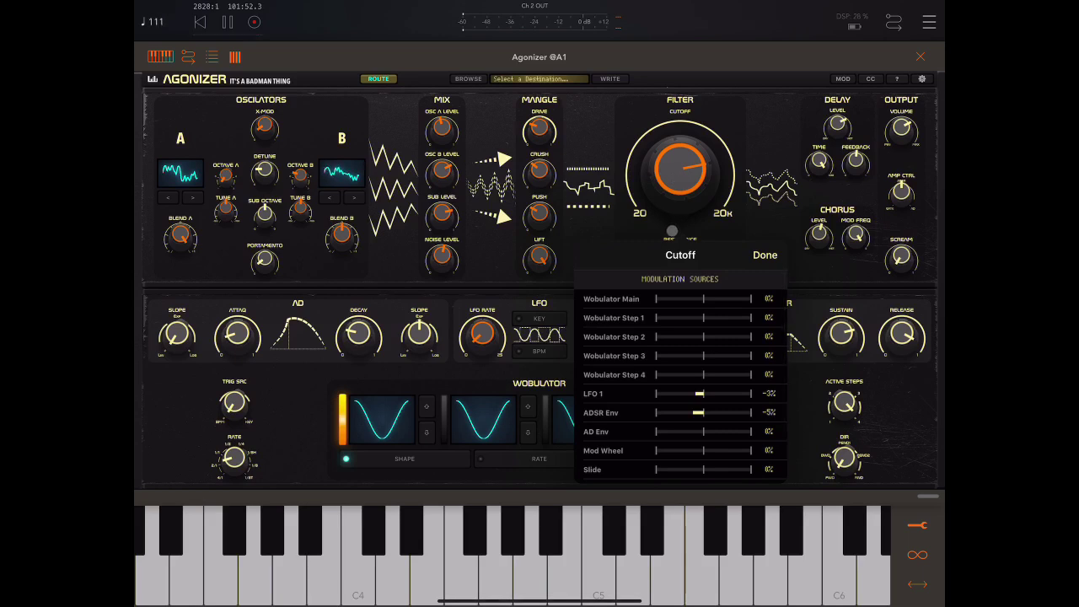
scroll(669, 354, down, 2)
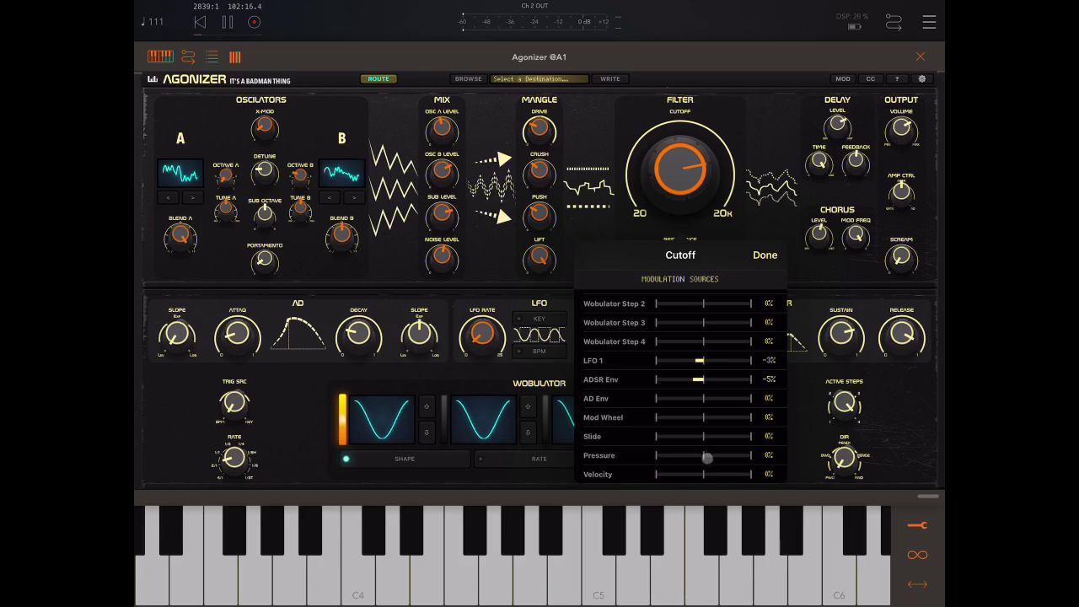
drag(708, 458, 728, 457)
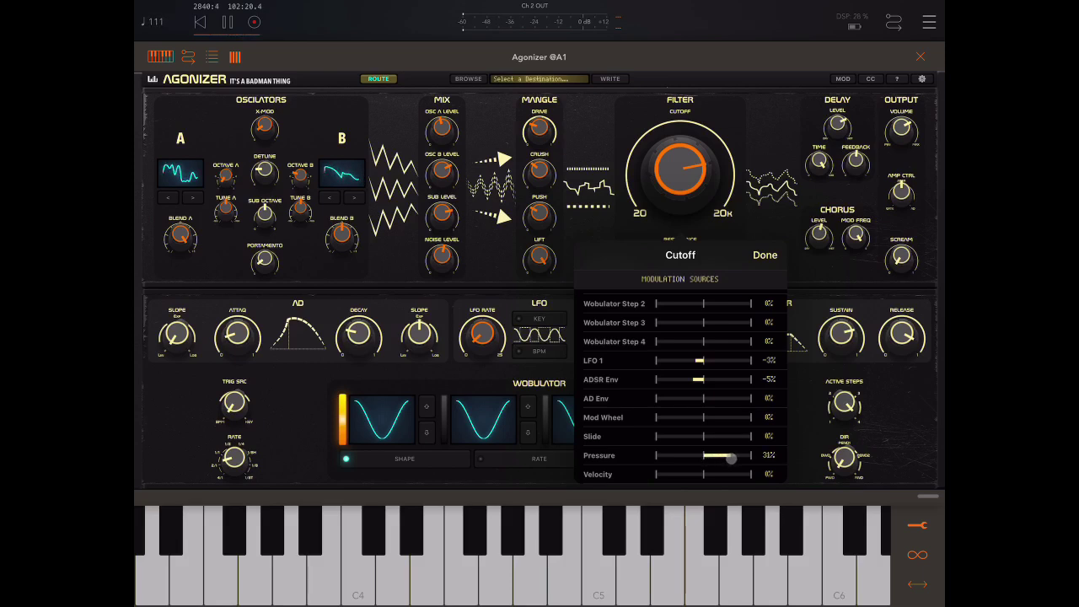
drag(728, 458, 732, 458)
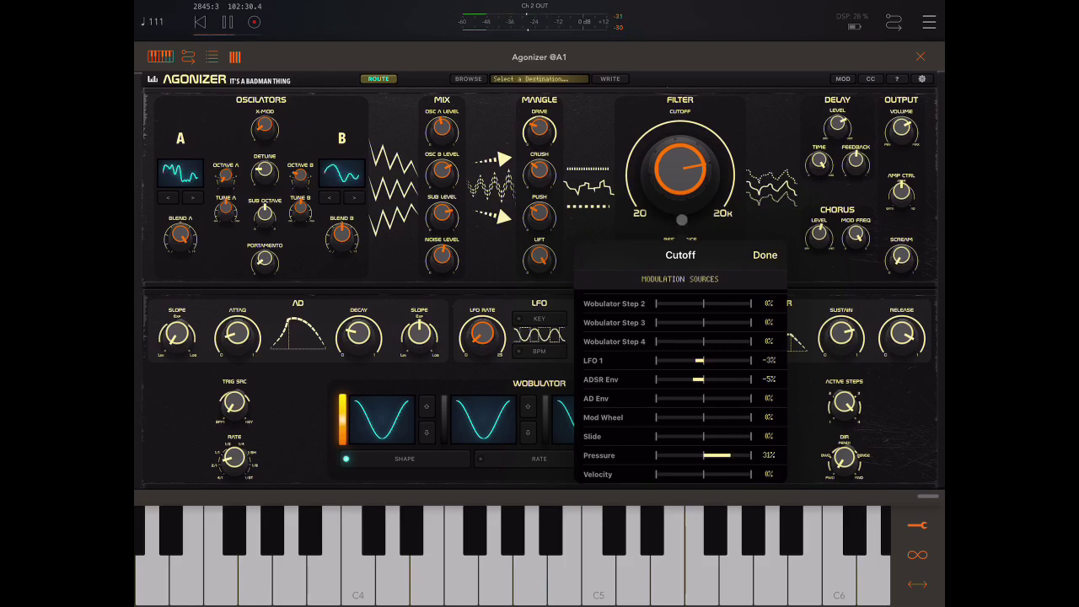
Step: Close the Cutoff sources and route Slide to Drive at about 20%
click(765, 254)
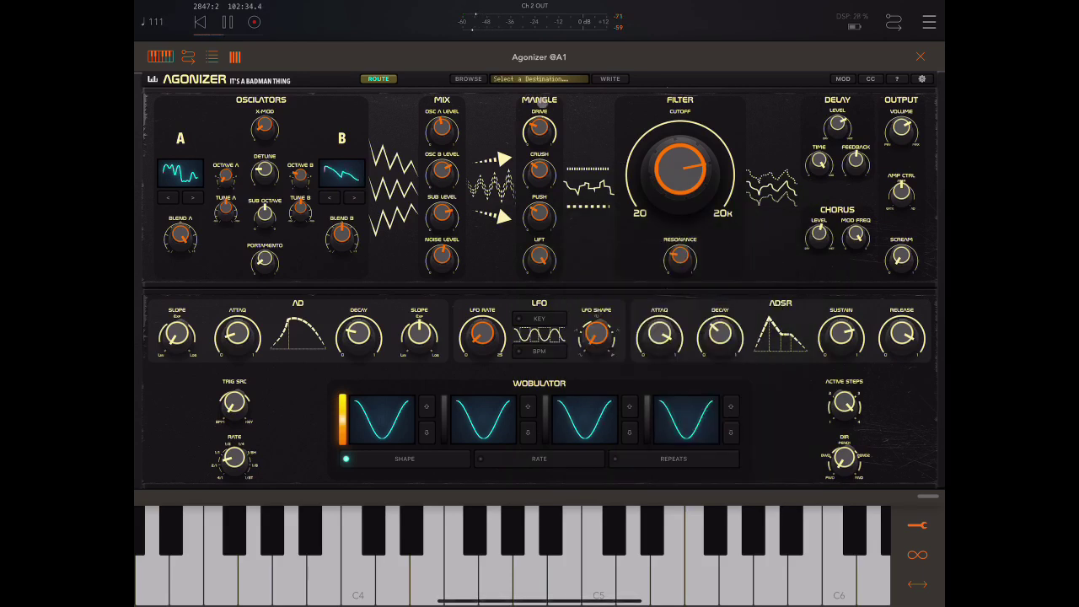
click(543, 128)
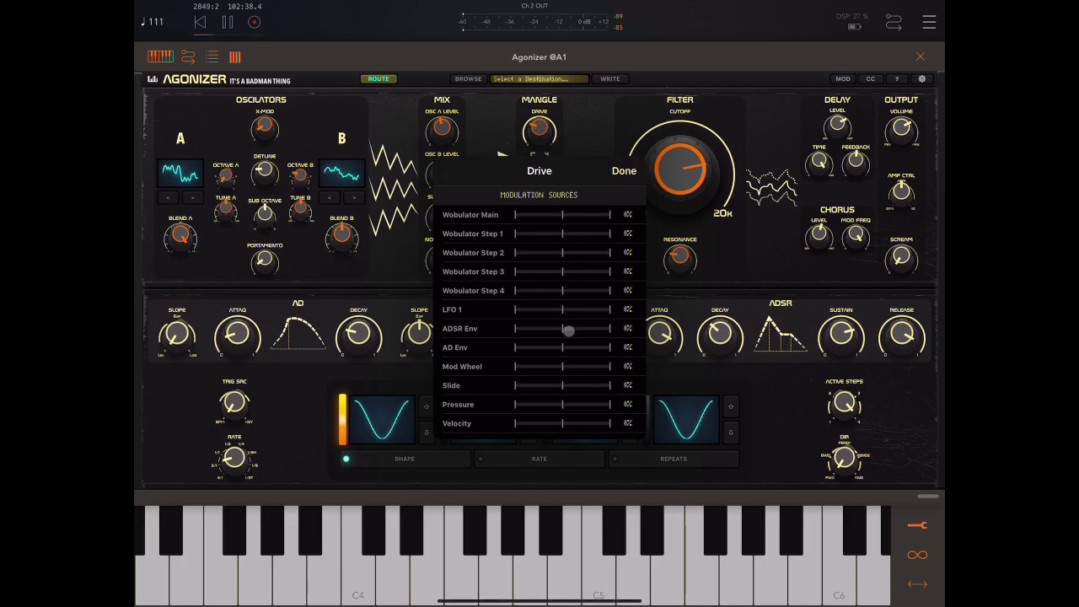
drag(565, 387, 587, 388)
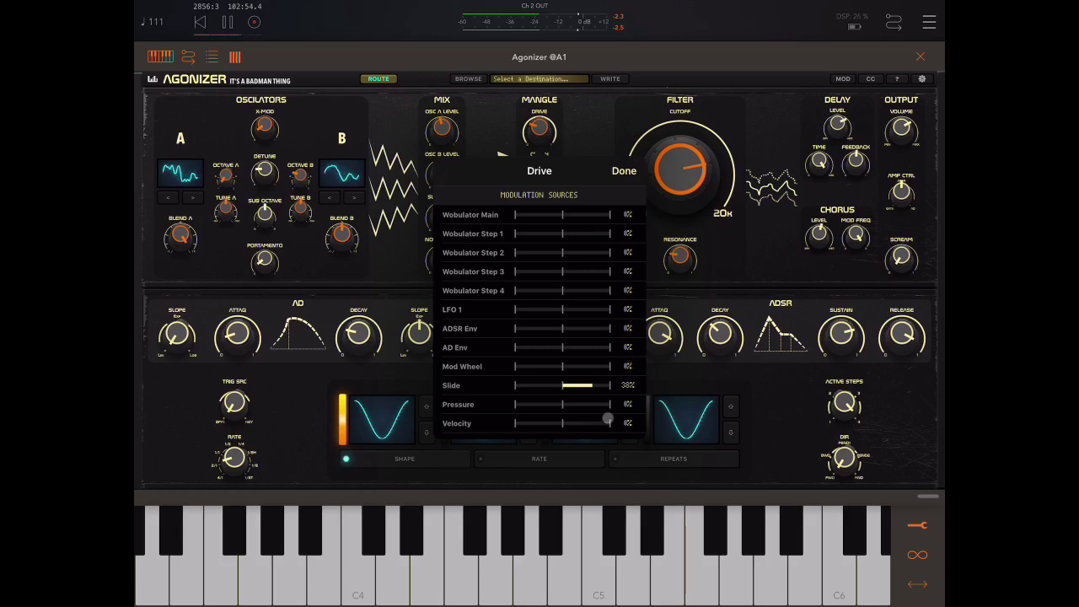
drag(588, 387, 579, 387)
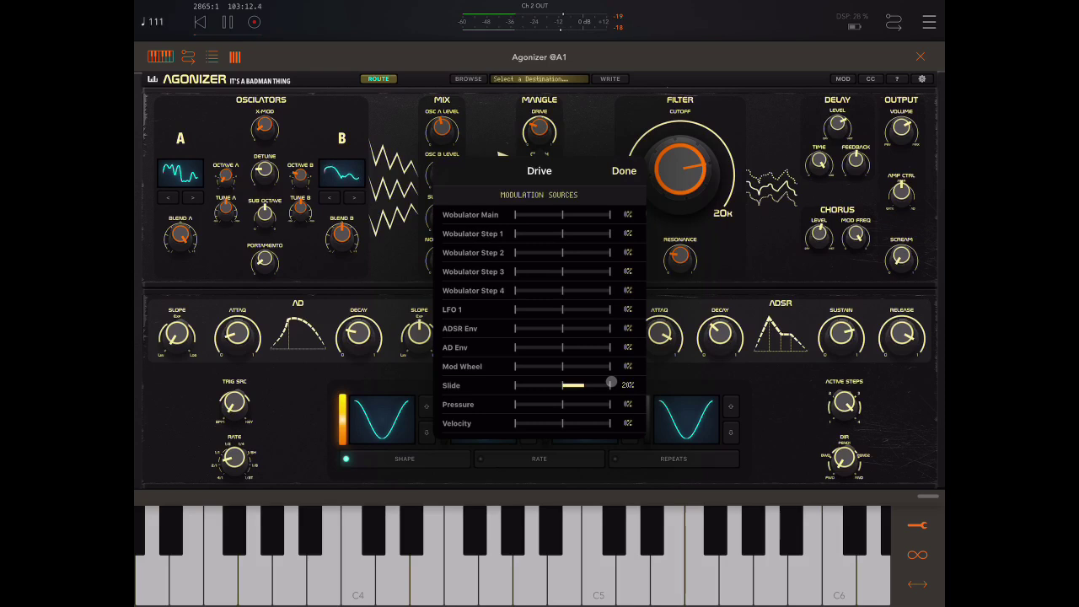
Step: Browse the Lead & Pad presets, close the Drive sources, and close the library
click(475, 80)
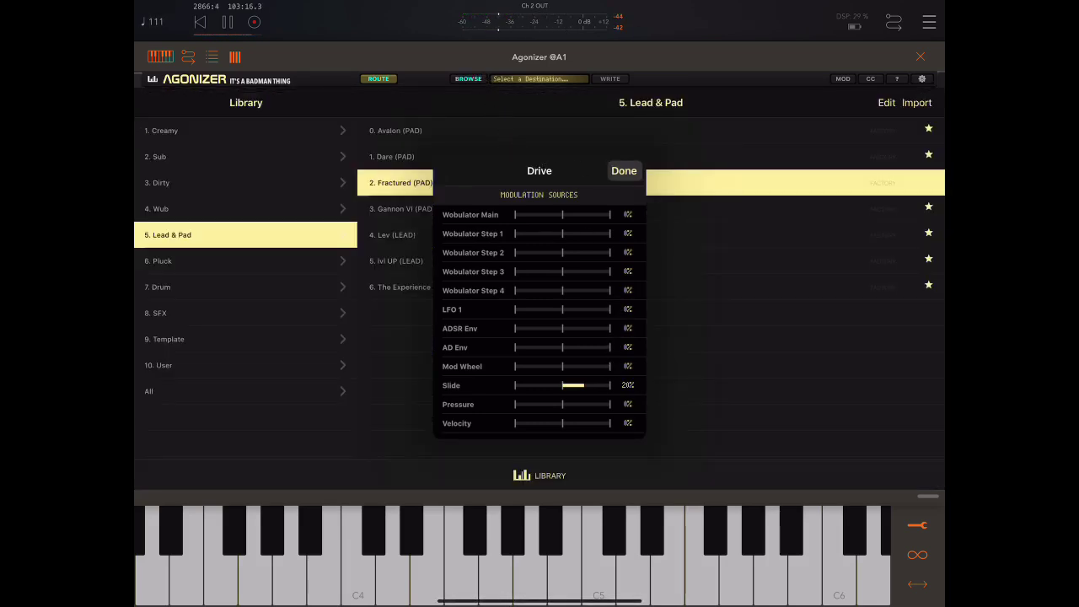
click(624, 170)
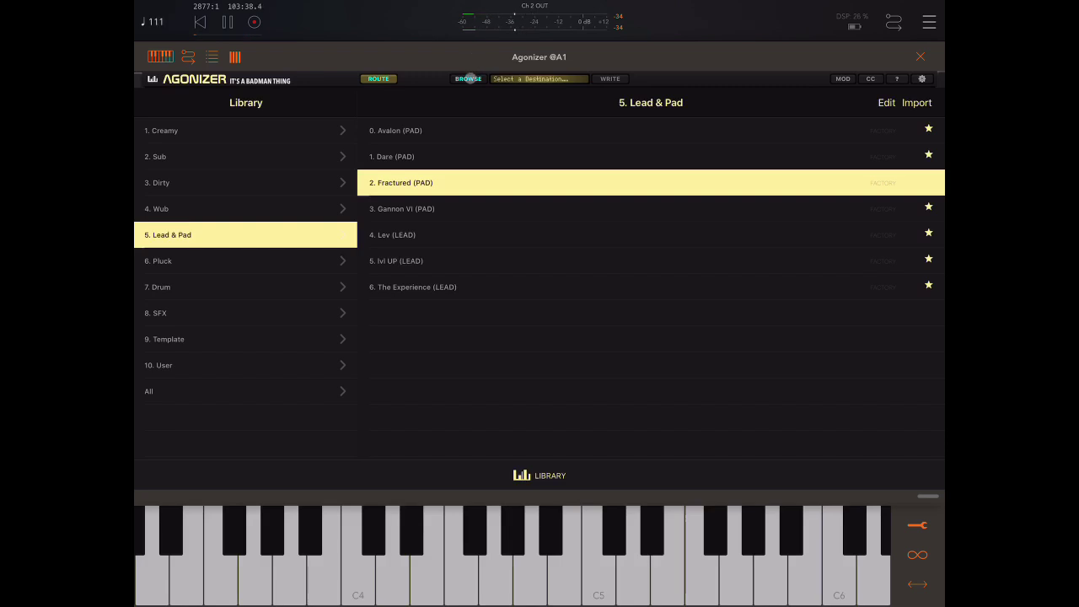
click(469, 78)
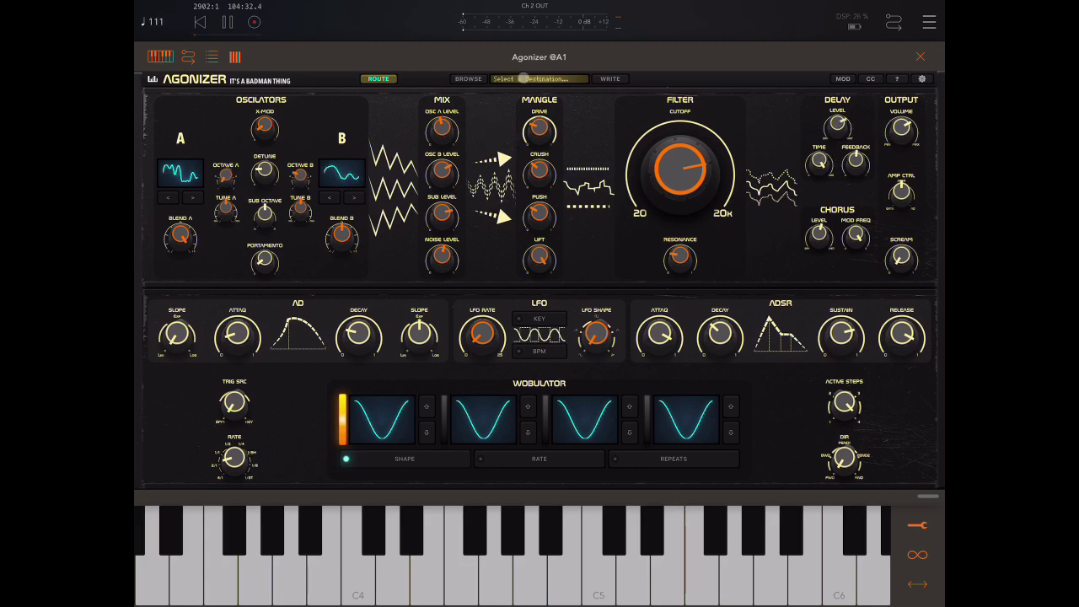
Step: Load the Pluck preset Insert Coin from the library and return to the synth panel
click(478, 80)
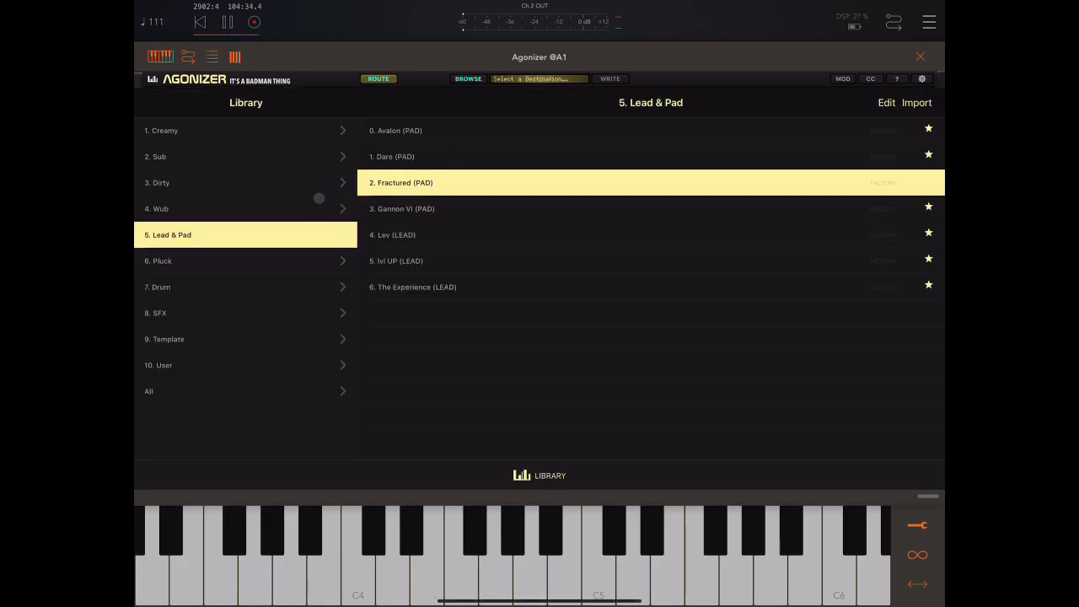
click(198, 260)
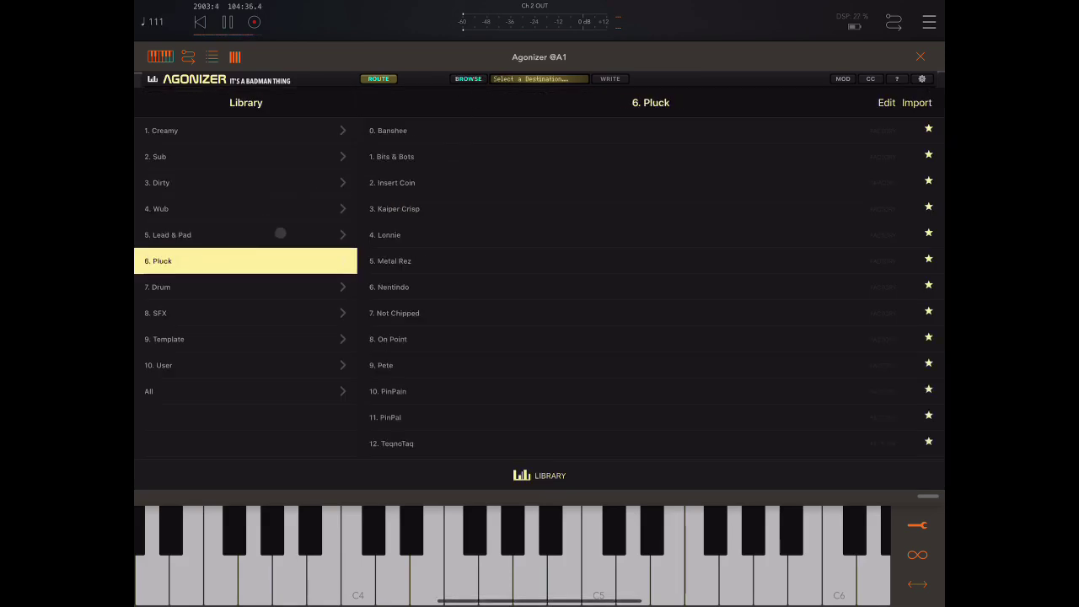
click(414, 157)
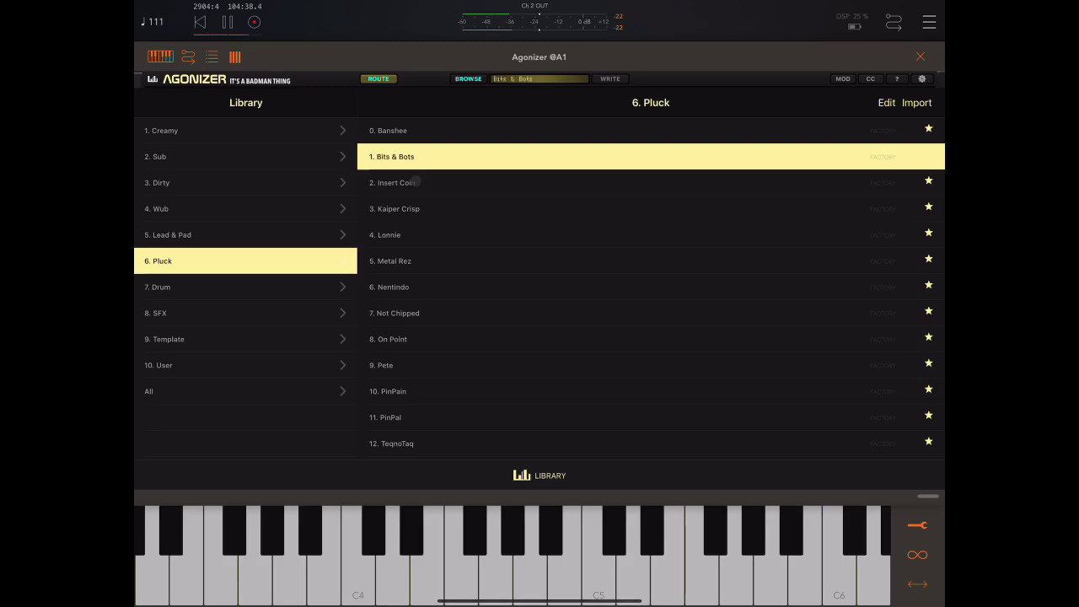
click(415, 183)
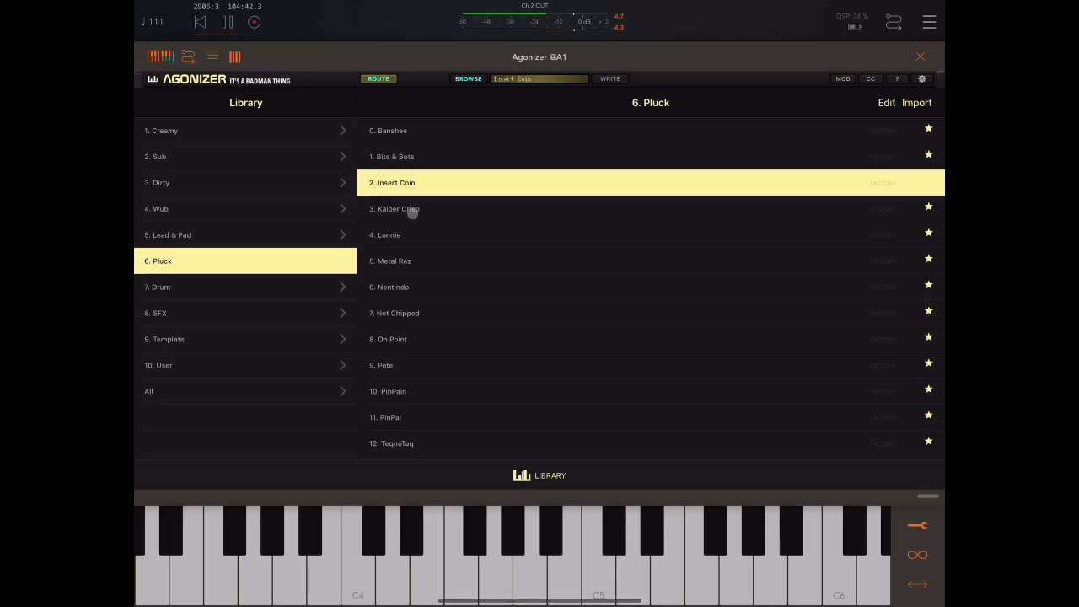
click(474, 78)
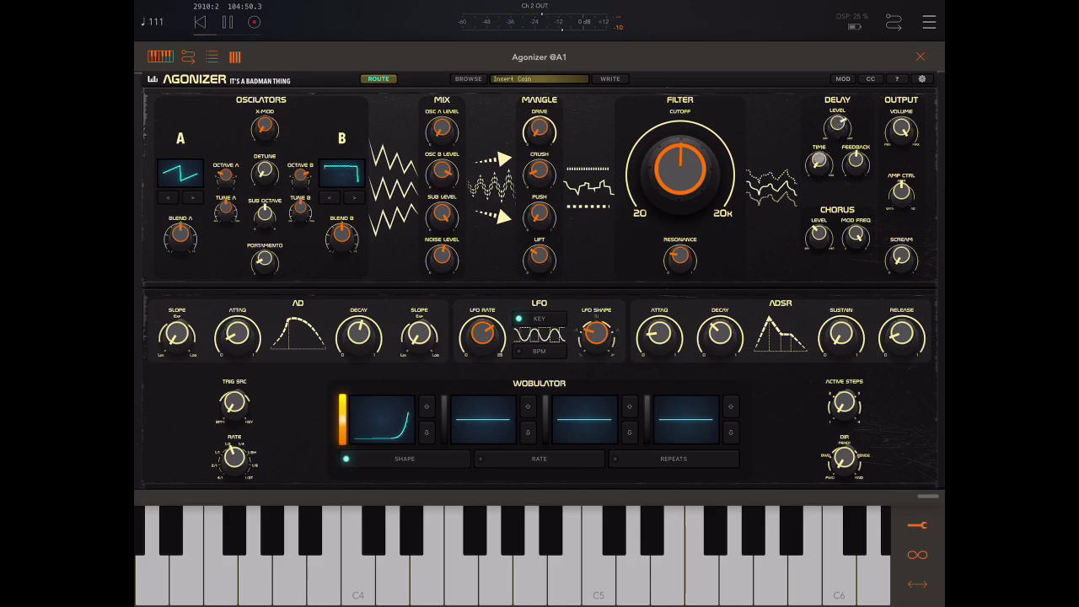
Step: Set the delay time to about 252 msecs
mouse_move(819, 157)
mouse_down()
mouse_move(824, 88)
mouse_move(823, 100)
mouse_up()
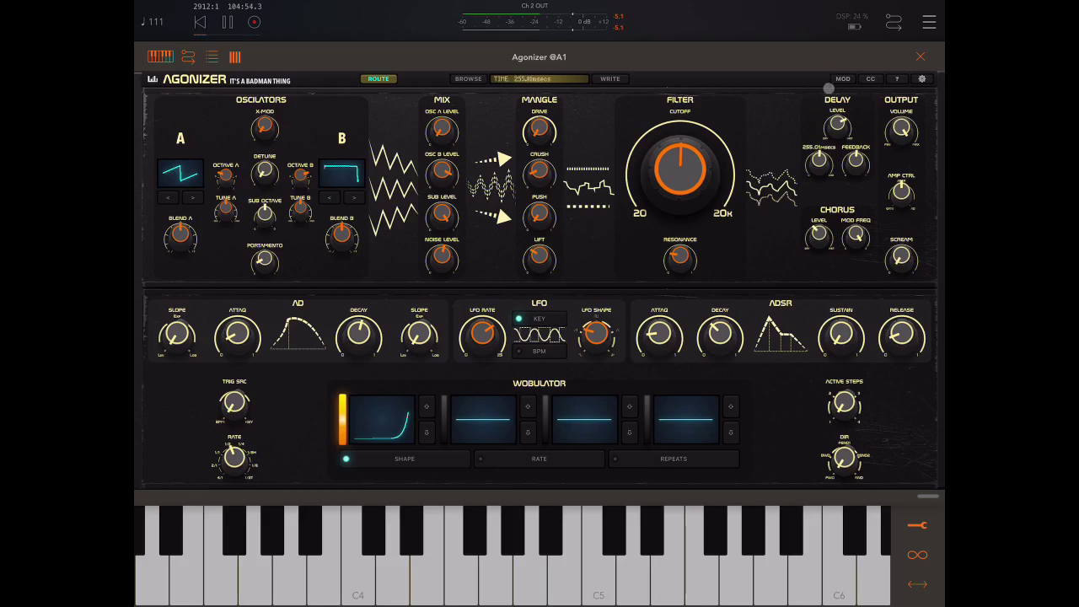
mouse_move(825, 143)
mouse_down()
mouse_move(824, 159)
mouse_move(819, 148)
mouse_move(853, 157)
mouse_move(866, 123)
mouse_move(849, 196)
mouse_up()
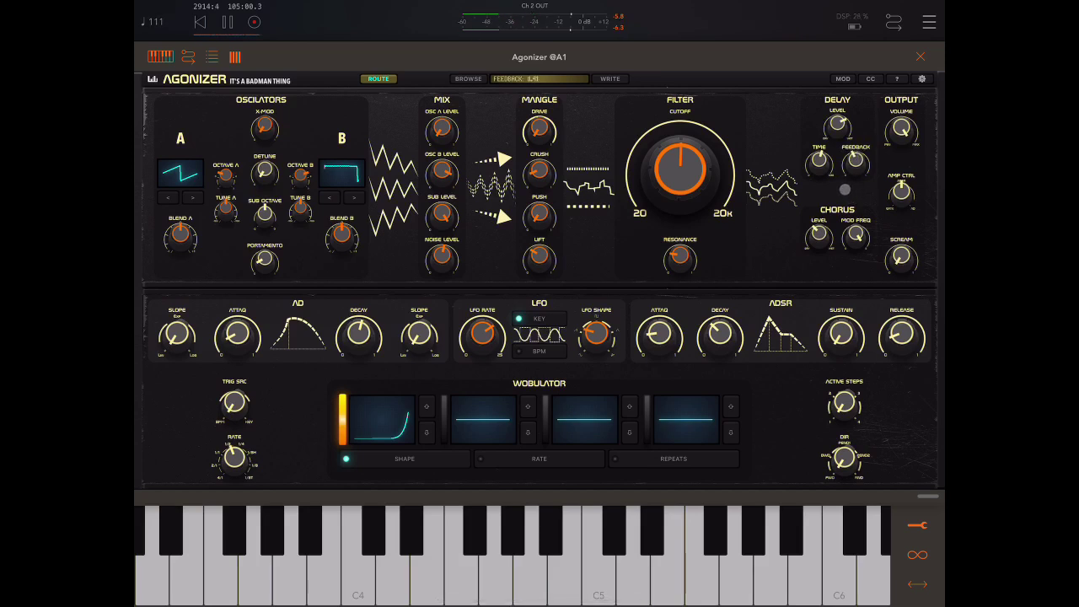
drag(819, 162, 822, 185)
Step: Set the chorus level to about 44%
drag(818, 232, 820, 193)
click(856, 236)
mouse_move(820, 235)
mouse_down()
mouse_move(812, 258)
mouse_move(833, 205)
mouse_up()
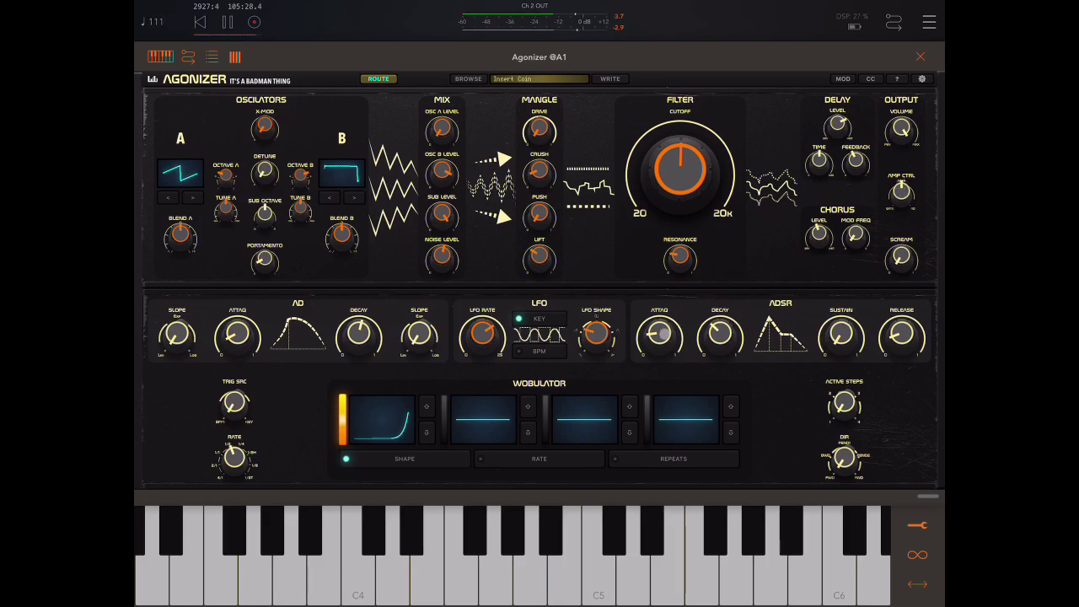
Step: Set ADSR attack 0.75 and sustain 0.42, AD slope to Exp, AD decay 0.98, and adjust the second slope
mouse_move(665, 335)
mouse_down()
mouse_move(667, 301)
mouse_move(664, 321)
mouse_move(718, 332)
mouse_move(722, 309)
mouse_up()
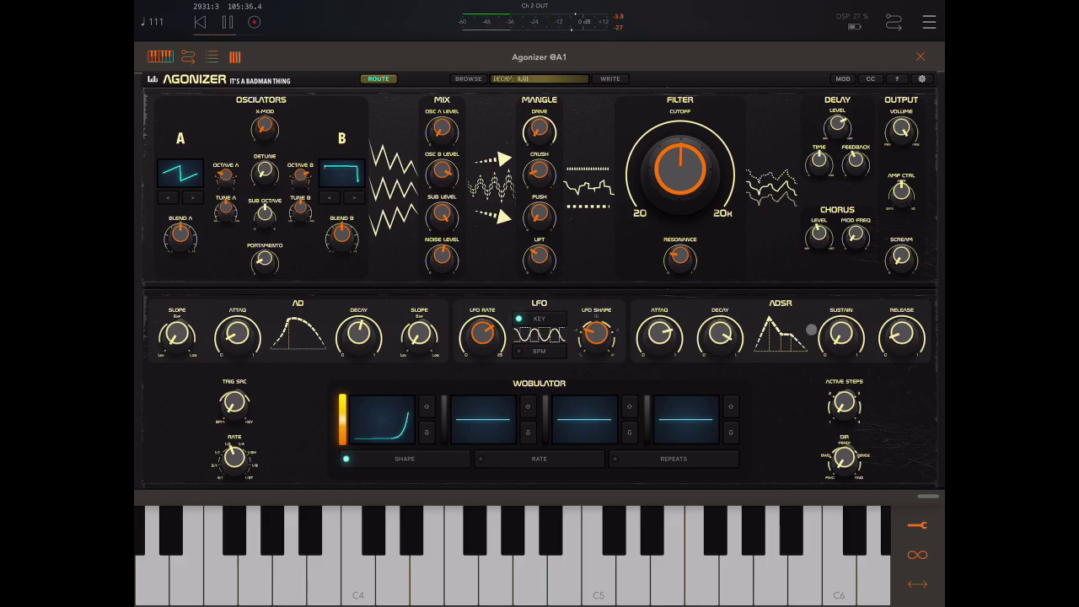
mouse_move(838, 331)
mouse_down()
mouse_move(840, 283)
mouse_move(850, 314)
mouse_move(874, 333)
mouse_move(899, 334)
mouse_move(901, 297)
mouse_move(846, 334)
mouse_move(717, 342)
mouse_move(933, 232)
mouse_move(902, 194)
mouse_move(908, 161)
mouse_move(909, 172)
mouse_up()
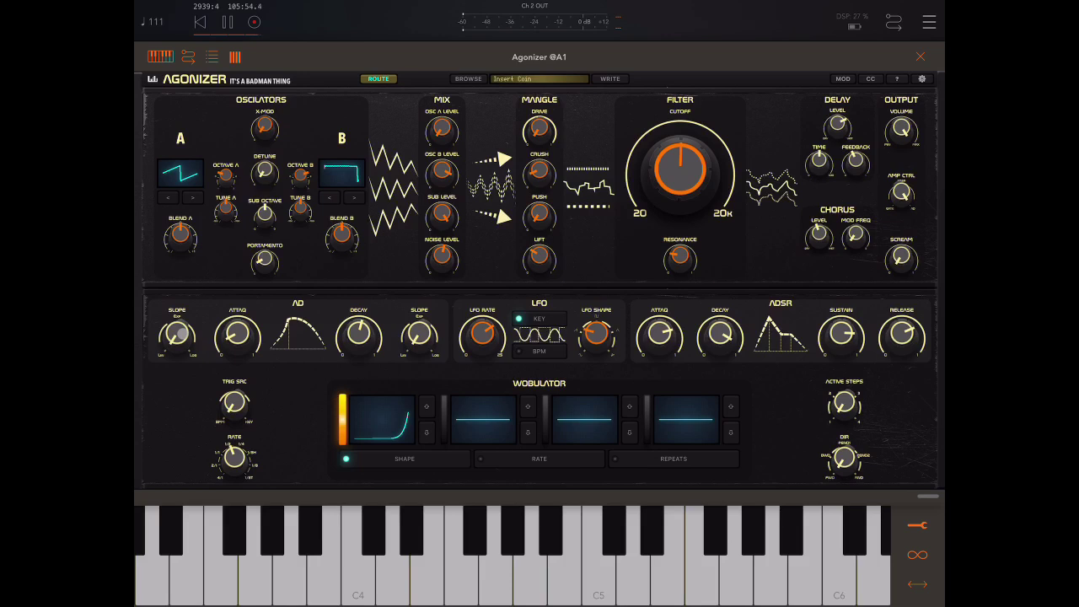
click(179, 335)
mouse_move(184, 323)
mouse_down()
mouse_move(178, 310)
mouse_move(238, 327)
mouse_move(243, 313)
mouse_move(275, 335)
mouse_up()
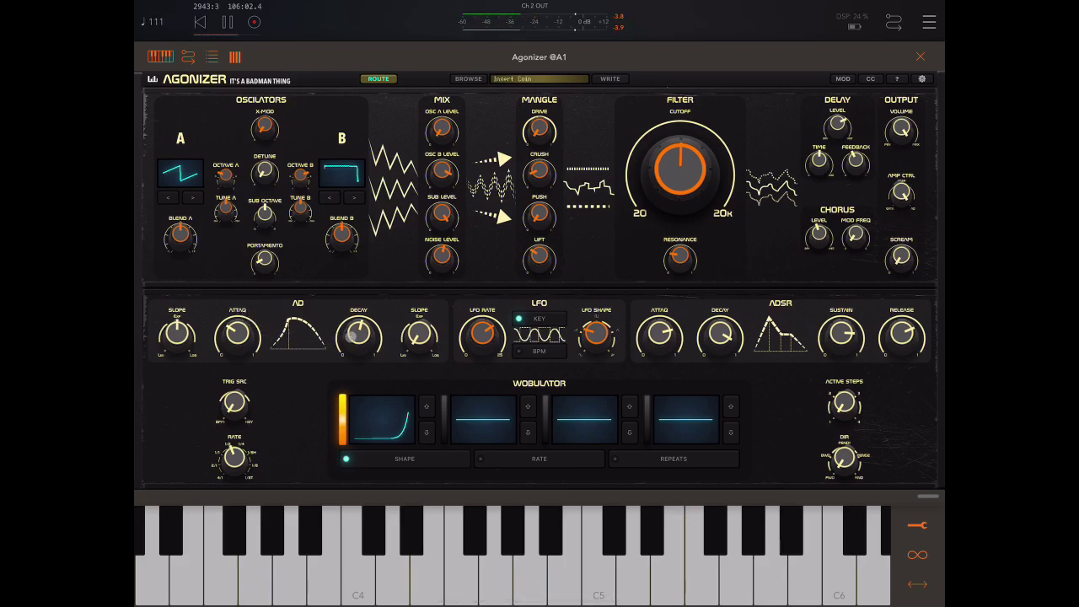
mouse_move(353, 337)
mouse_down()
mouse_move(361, 310)
mouse_move(378, 302)
mouse_move(393, 326)
mouse_move(424, 314)
mouse_move(436, 246)
mouse_move(412, 302)
mouse_move(435, 335)
mouse_move(426, 293)
mouse_up()
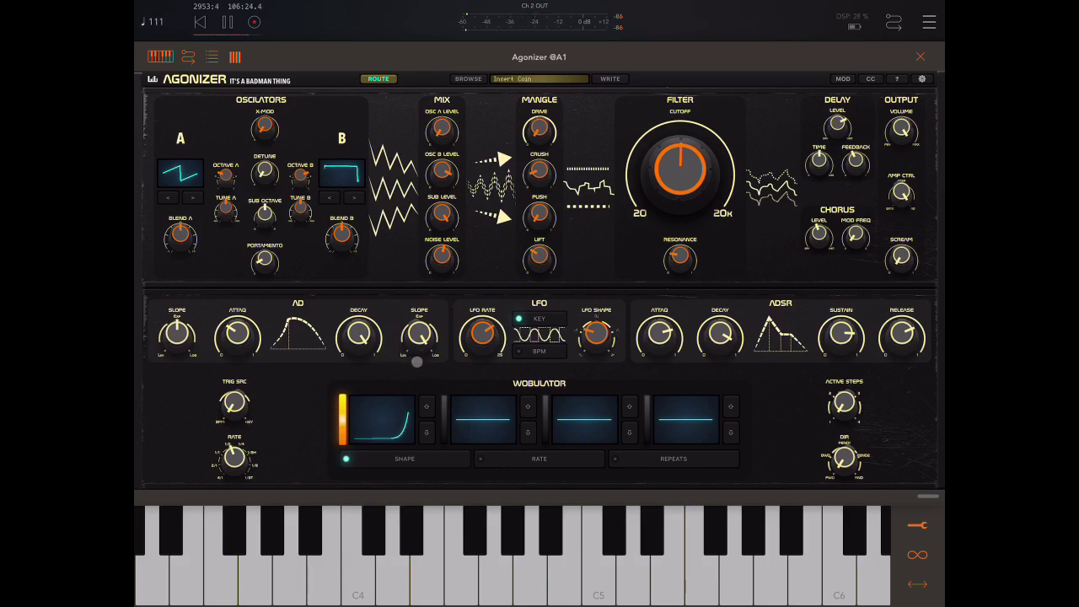
mouse_move(418, 361)
mouse_down()
mouse_move(433, 360)
mouse_move(407, 357)
mouse_move(440, 357)
mouse_move(405, 347)
mouse_move(436, 331)
mouse_move(407, 352)
mouse_move(425, 321)
mouse_move(417, 333)
mouse_up()
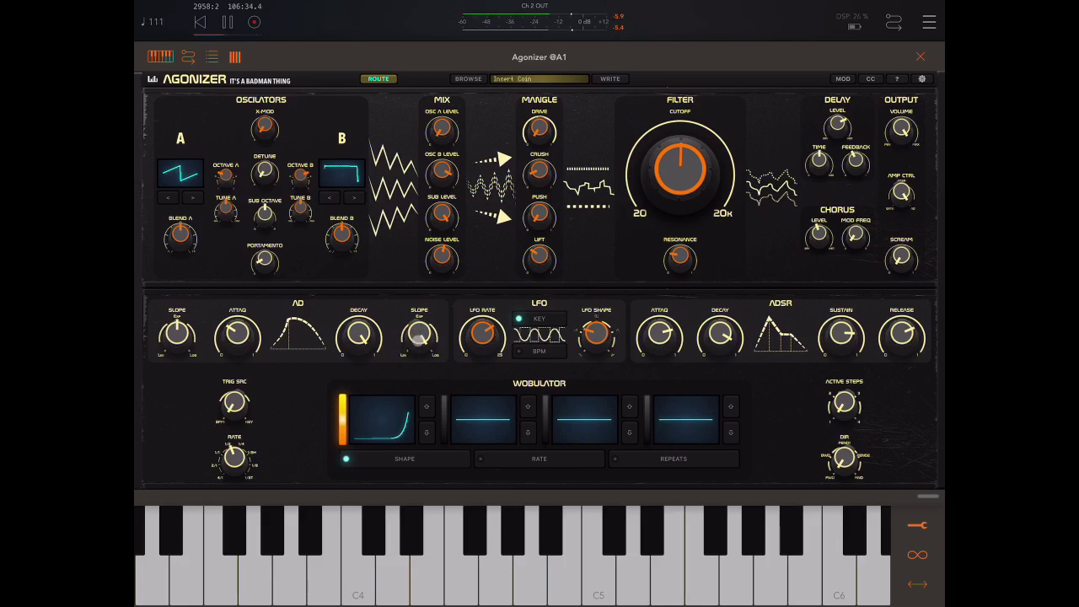
drag(417, 339, 434, 343)
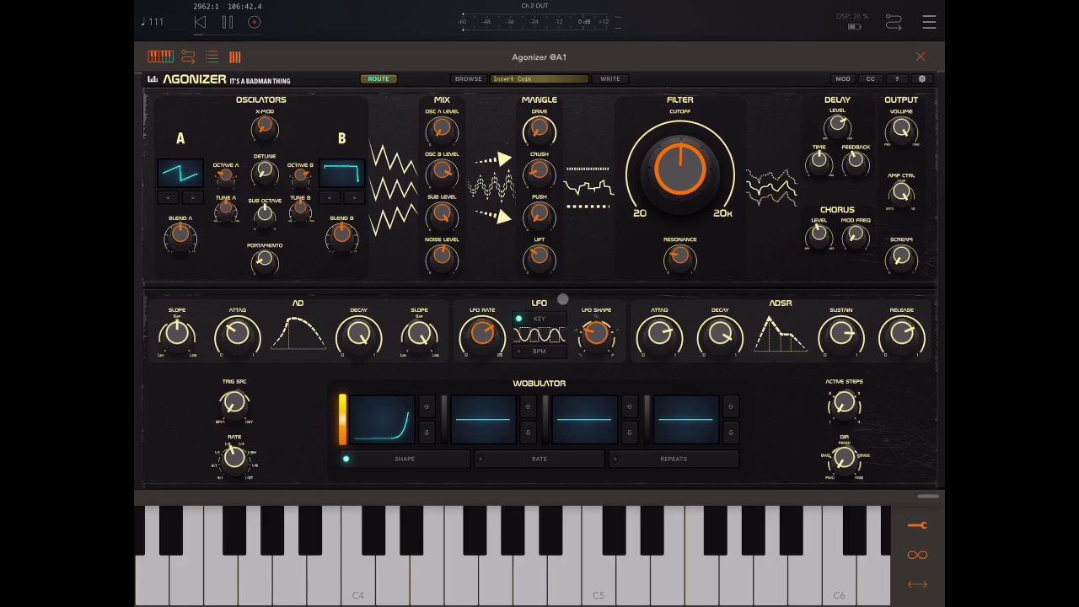
Step: Give the filter Cutoff an LFO 1 modulation depth of about 28%
click(682, 172)
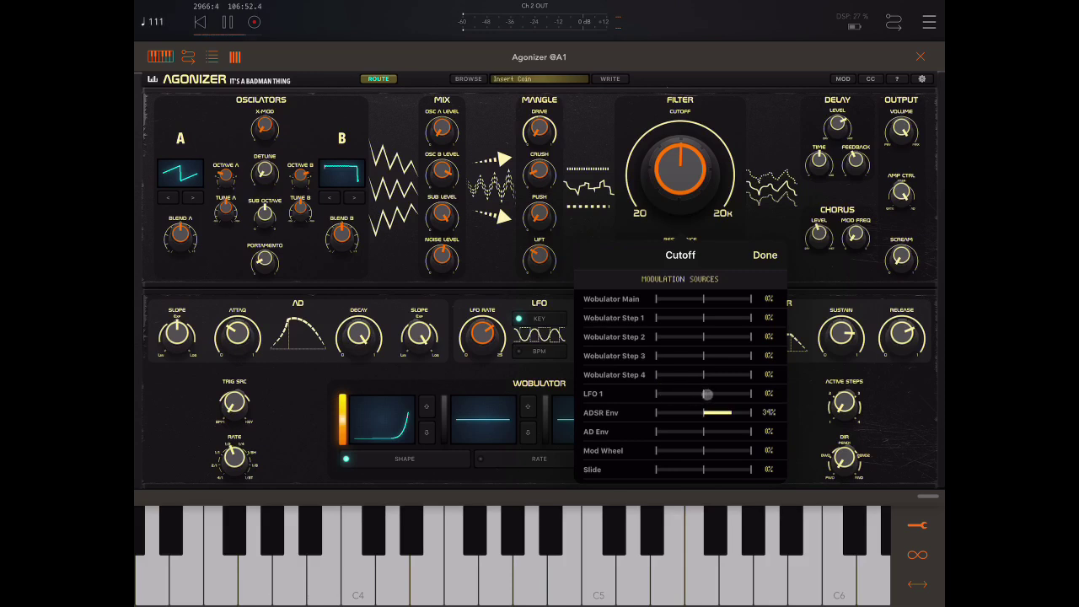
drag(706, 394, 727, 394)
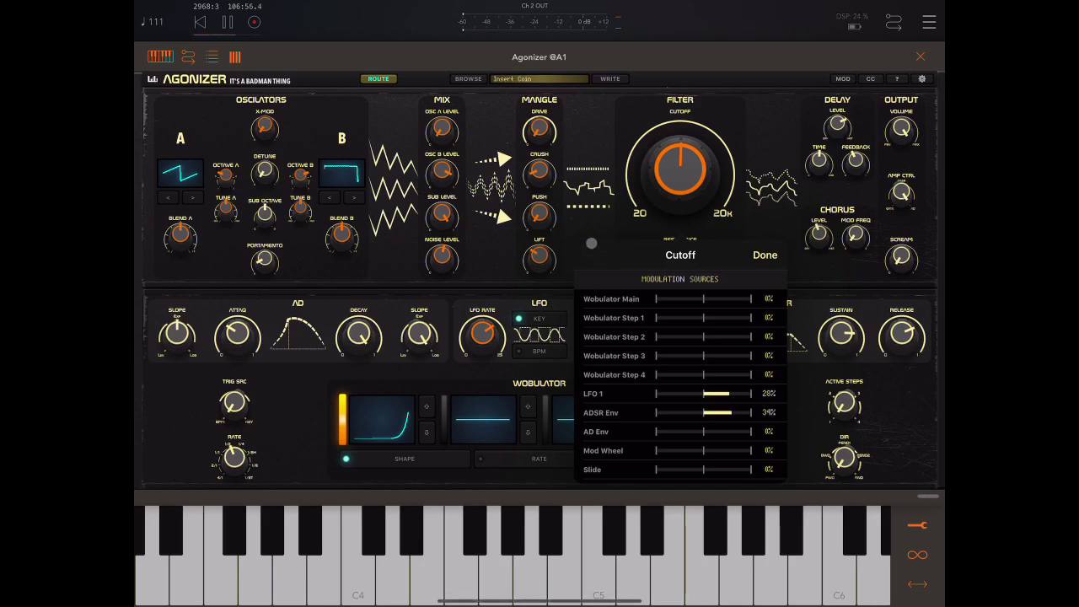
Step: Close the cutoff routing, leave ROUTE mode, and set the LFO rate to 4.2 Hz
click(765, 255)
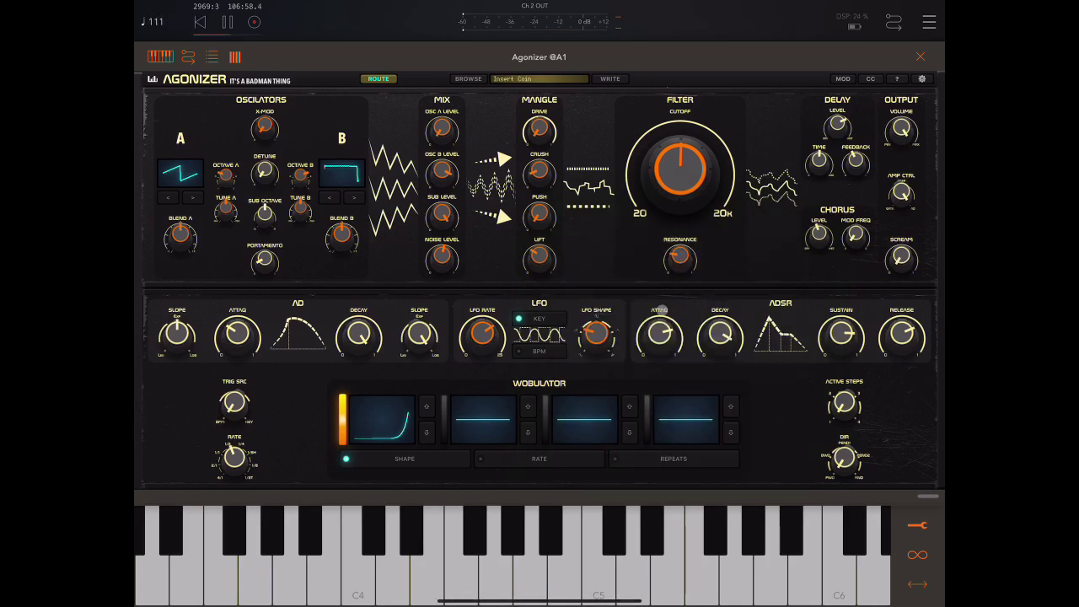
click(483, 335)
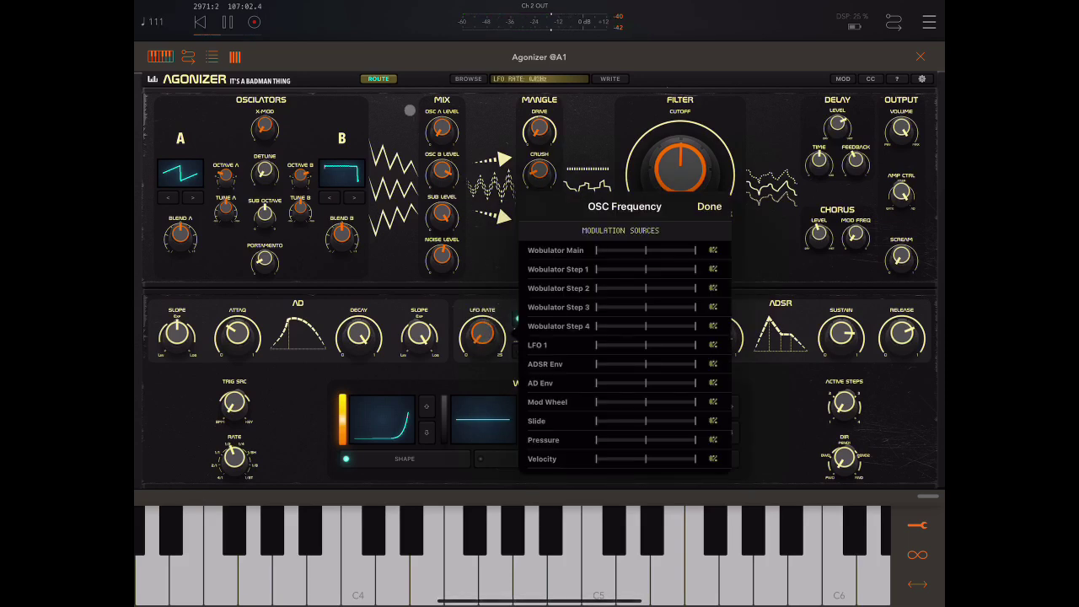
click(709, 206)
mouse_move(485, 330)
mouse_down()
mouse_move(498, 274)
mouse_move(491, 330)
mouse_up()
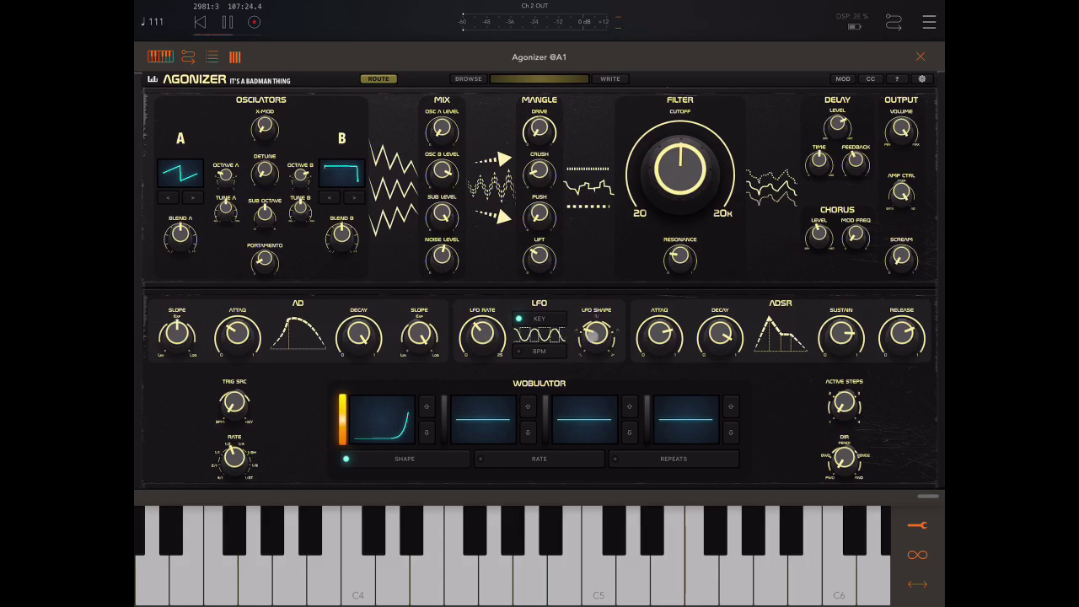
mouse_move(594, 336)
mouse_down()
mouse_move(605, 294)
mouse_move(605, 333)
mouse_up()
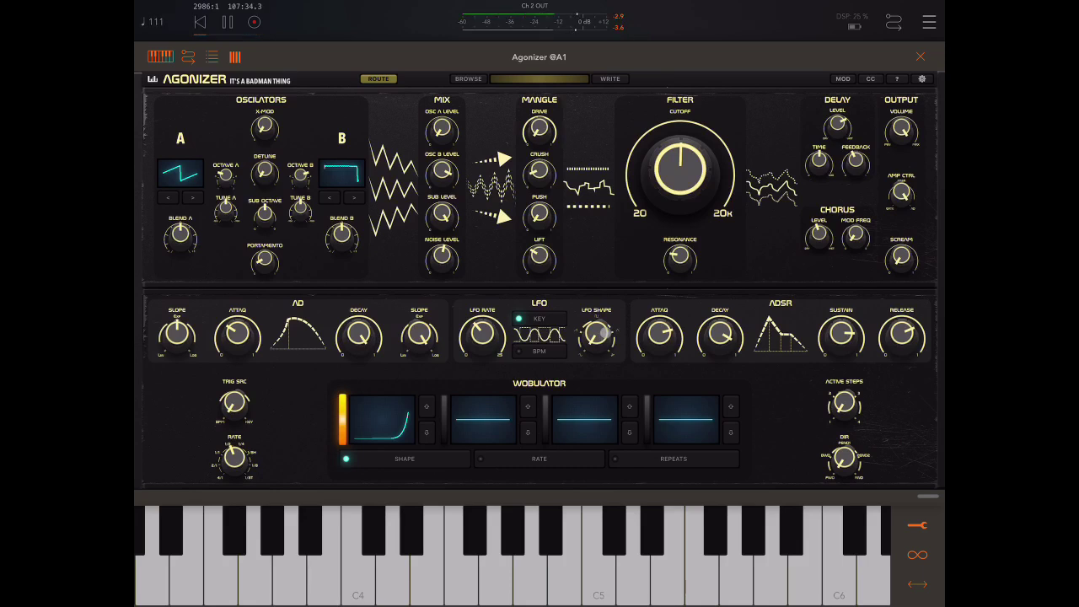
drag(606, 326, 679, 173)
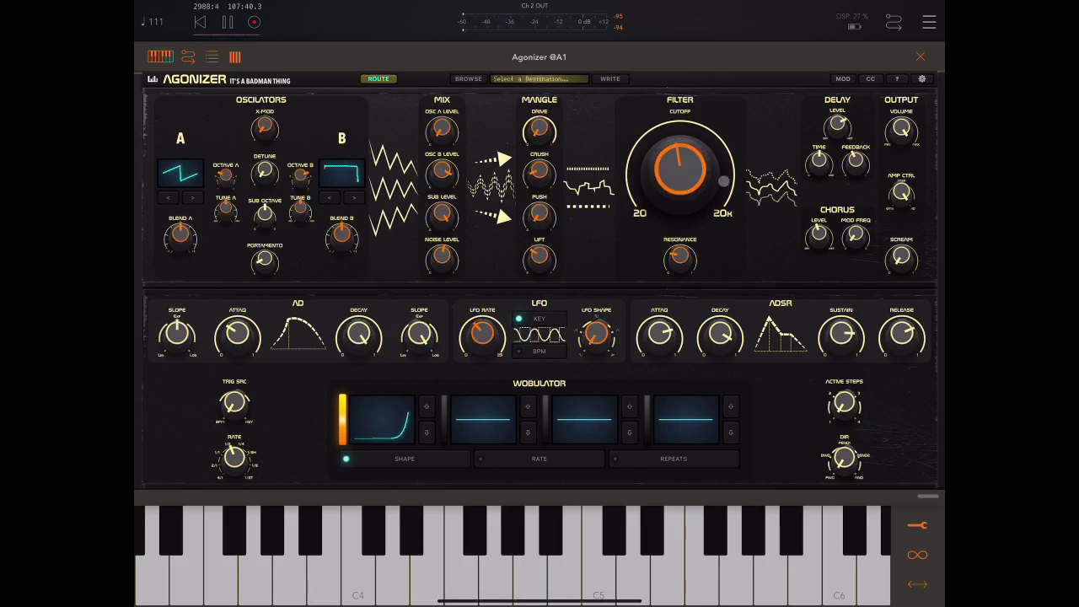
Step: Review the cutoff's LFO 1 modulation amount, then set AMP CTRL to ADSR
click(695, 174)
mouse_move(715, 377)
mouse_down()
mouse_move(717, 394)
mouse_move(706, 394)
mouse_move(723, 394)
mouse_move(707, 394)
mouse_up()
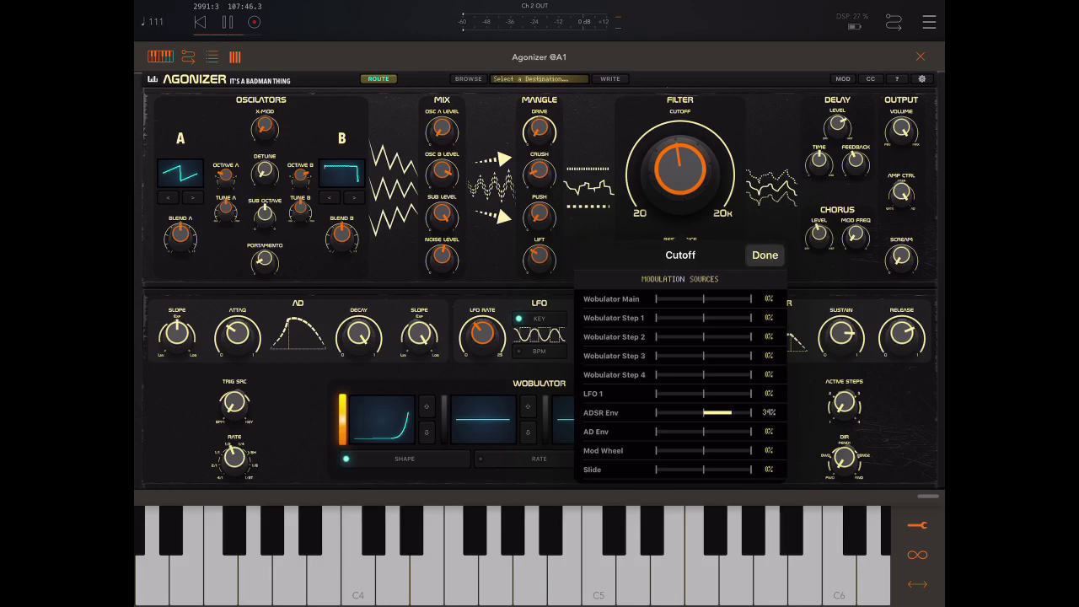
click(765, 255)
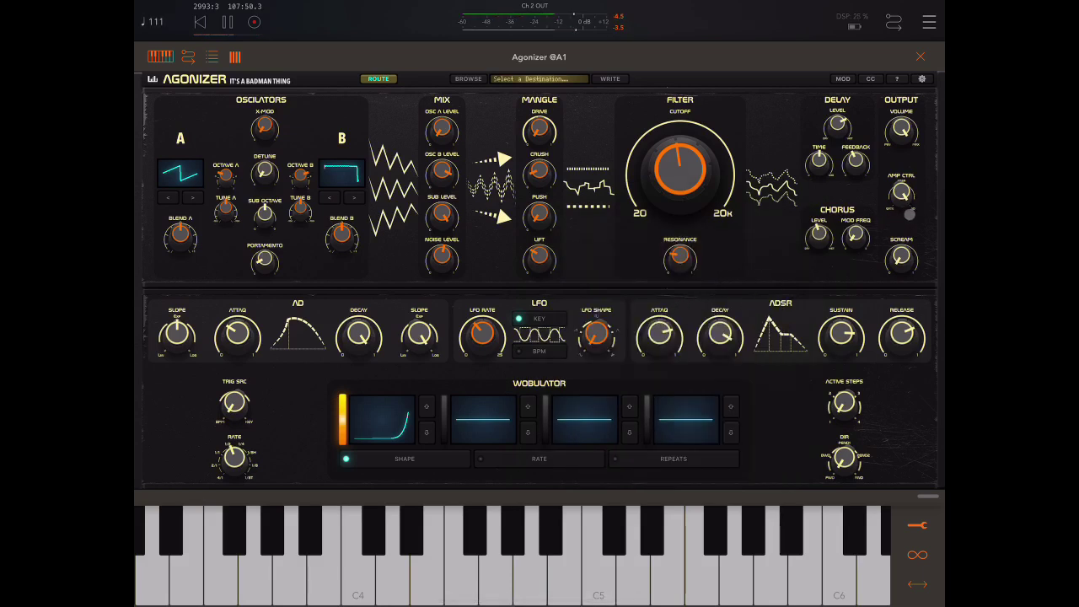
drag(902, 193, 896, 221)
Step: Load preset 3. BassAssassin from the 4. Wub library category and close the library
click(475, 78)
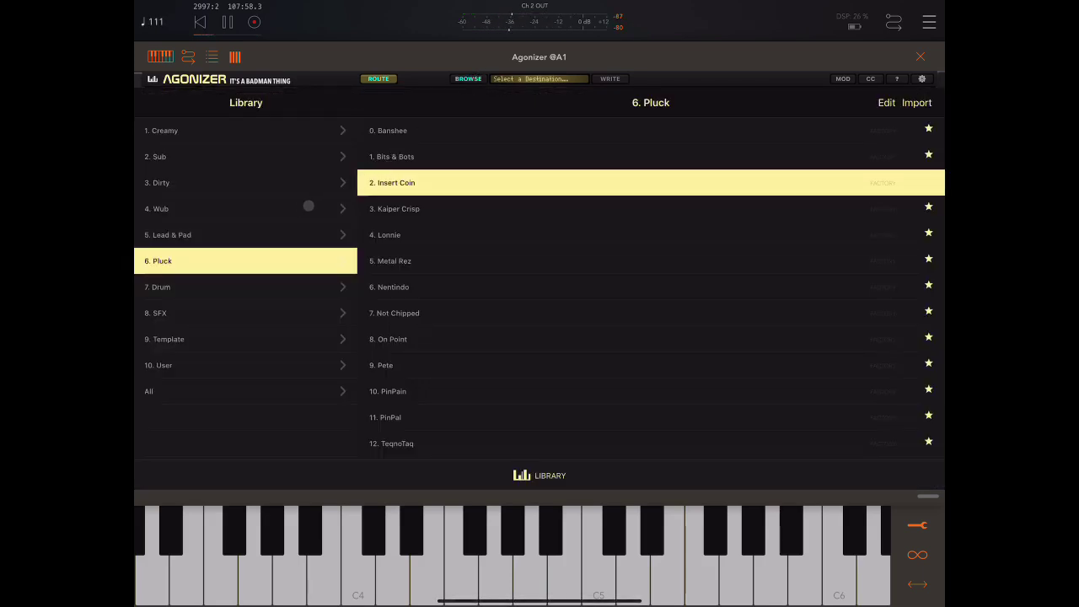
click(193, 211)
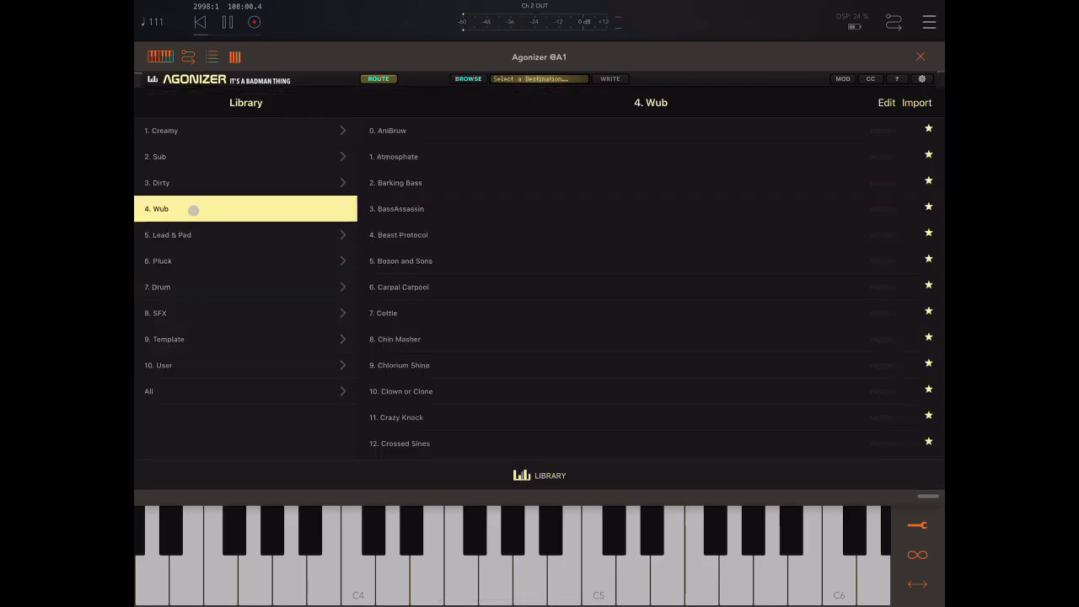
click(426, 232)
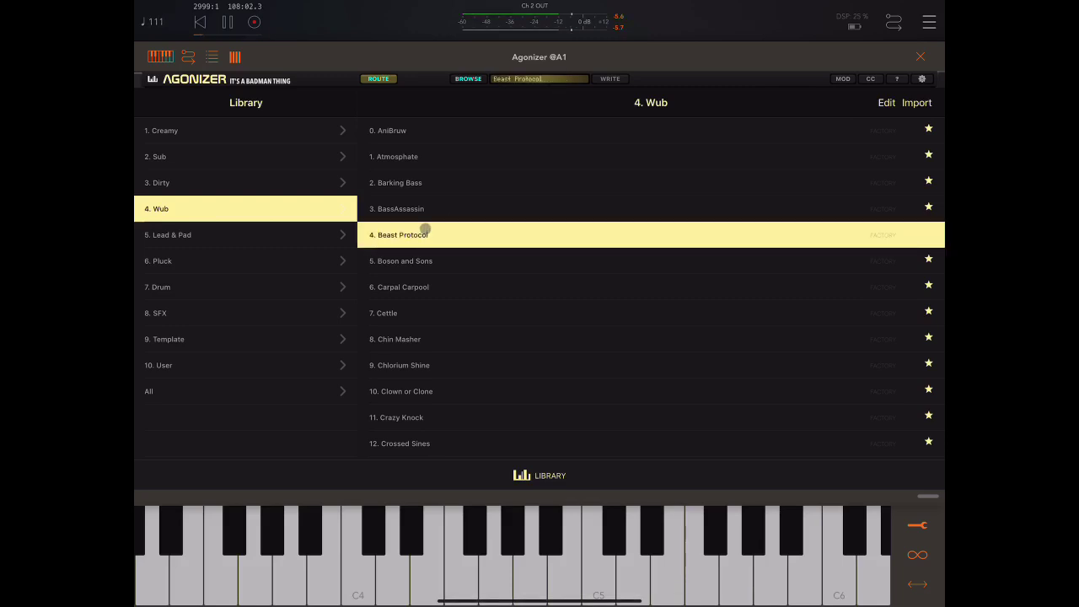
click(428, 212)
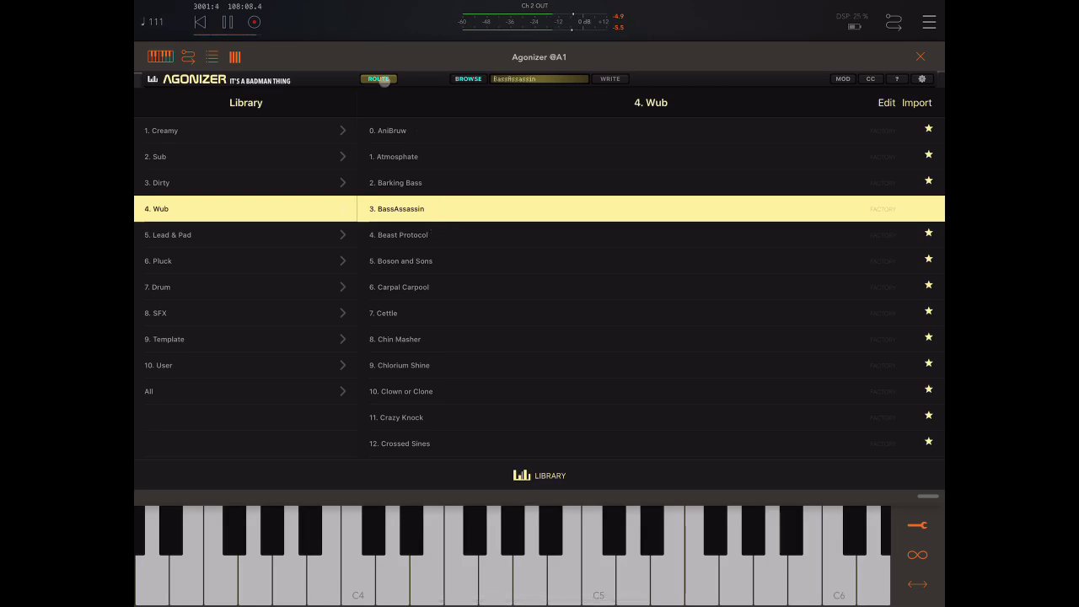
click(465, 78)
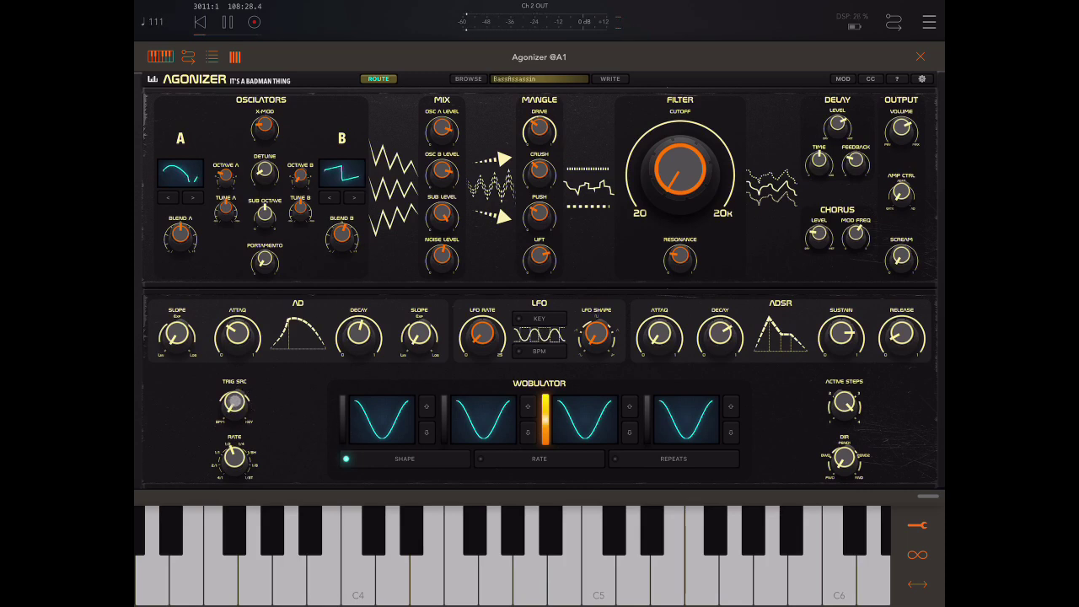
Step: Switch the Wobulator trigger source from KEY to BPM and step its rate toward 1/4
click(235, 402)
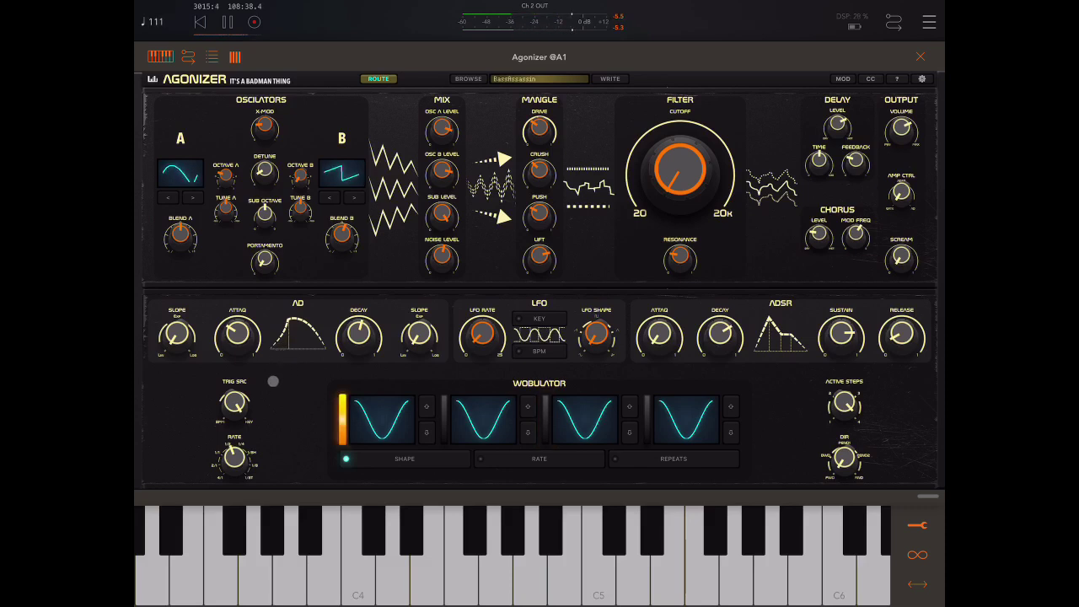
click(236, 398)
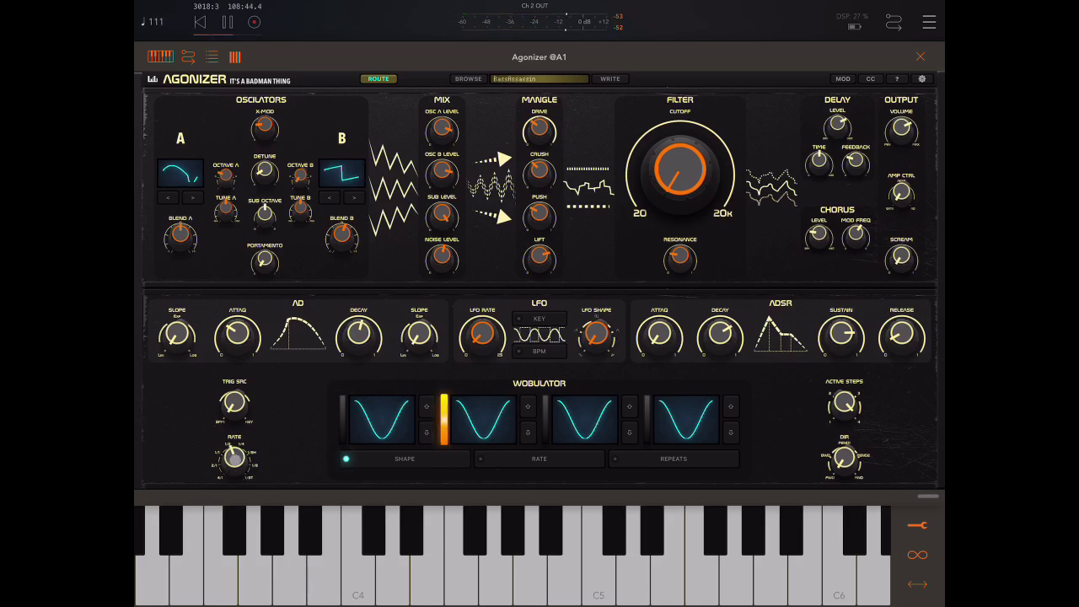
drag(234, 458, 275, 371)
click(230, 444)
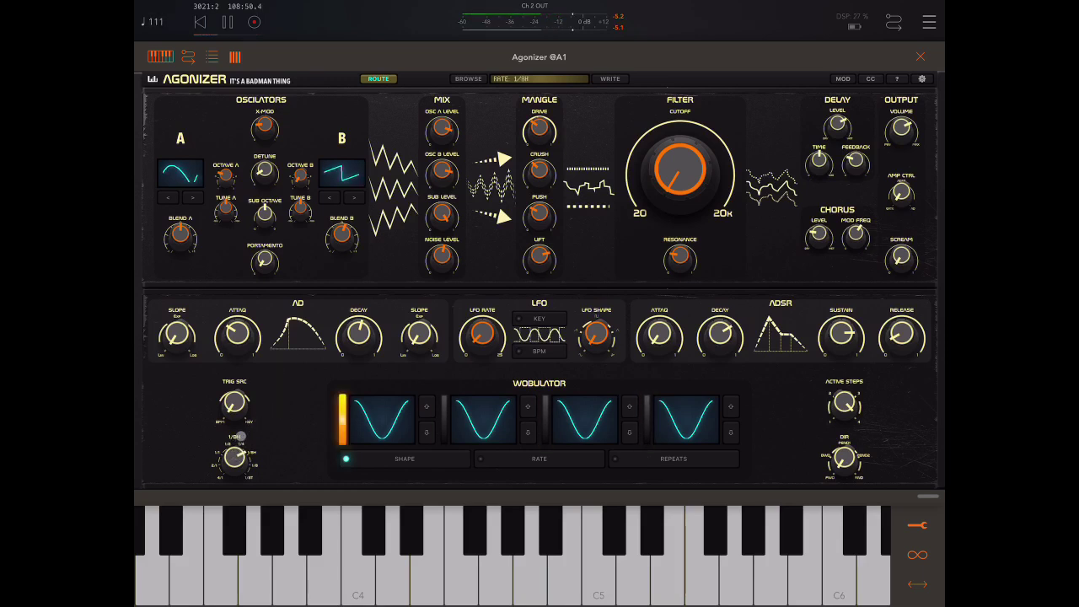
mouse_move(228, 444)
mouse_down()
mouse_move(230, 457)
mouse_move(244, 398)
mouse_move(256, 393)
mouse_up()
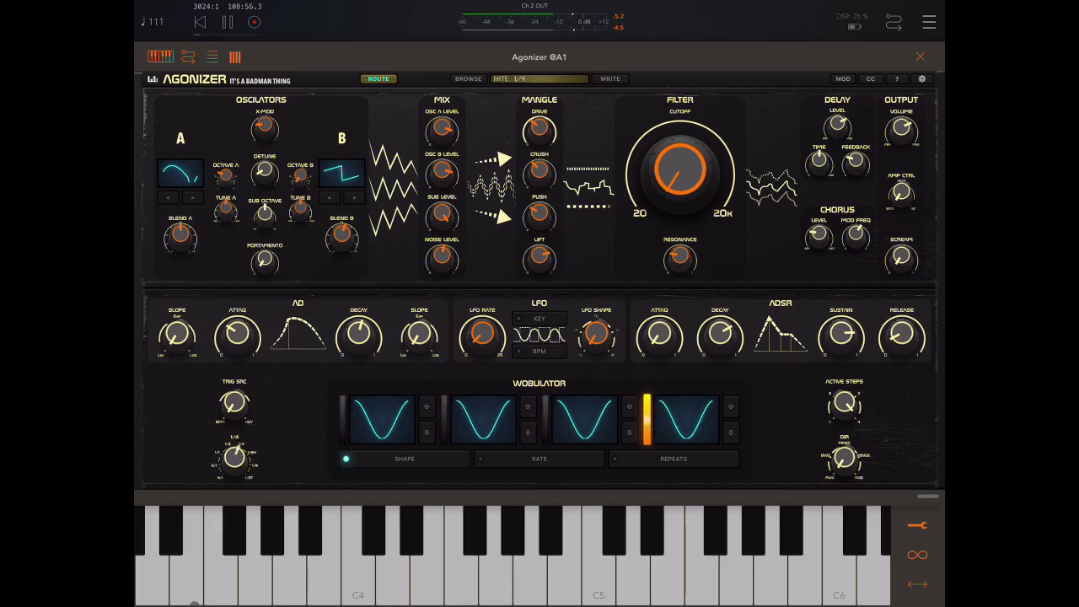
mouse_move(234, 457)
mouse_down()
mouse_move(231, 604)
mouse_move(237, 505)
mouse_move(237, 562)
mouse_move(241, 535)
mouse_up()
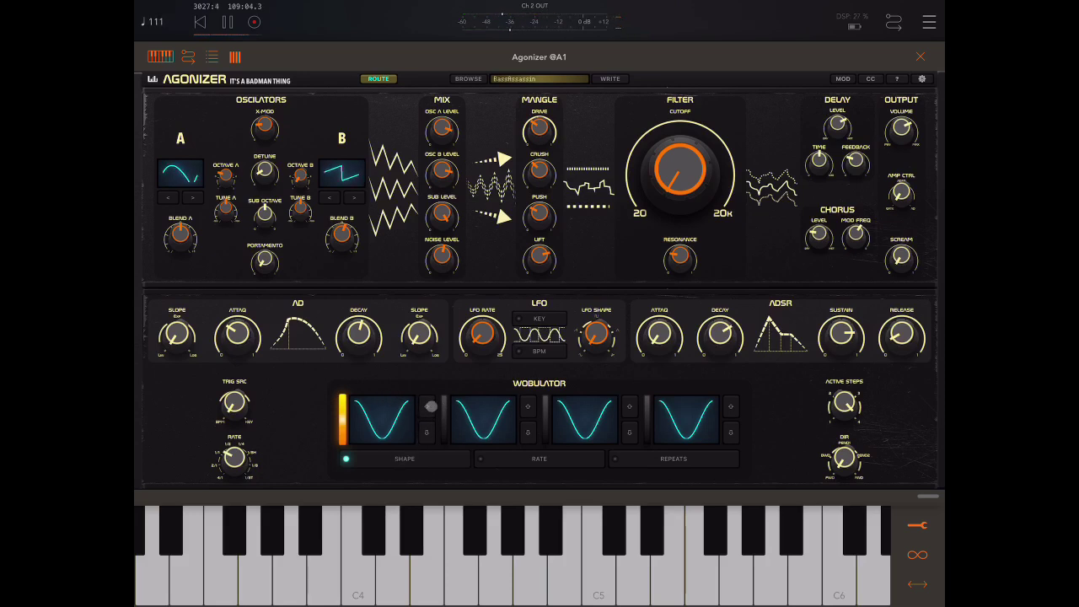
Step: Cycle step 1's waveform back to sine, then display each step's rate and repeat count
click(430, 408)
click(429, 432)
click(430, 408)
click(430, 408)
click(430, 408)
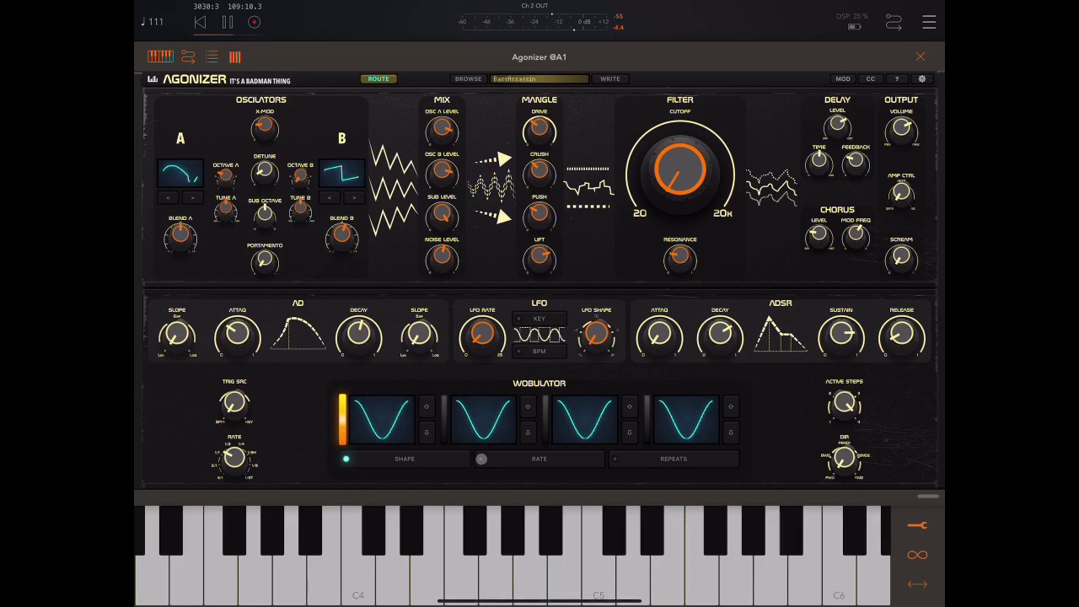
click(501, 459)
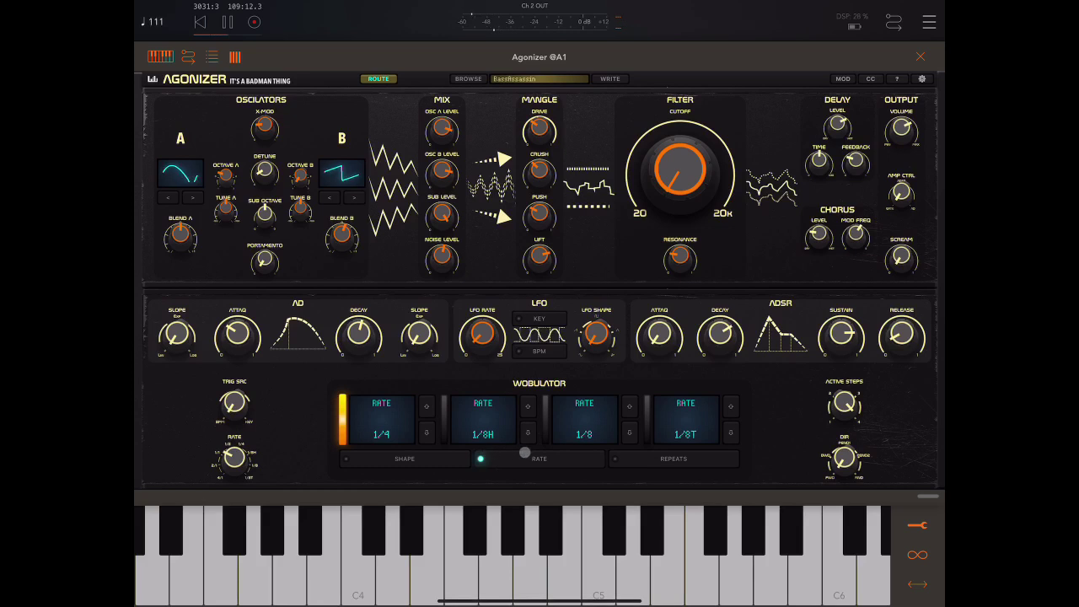
click(684, 459)
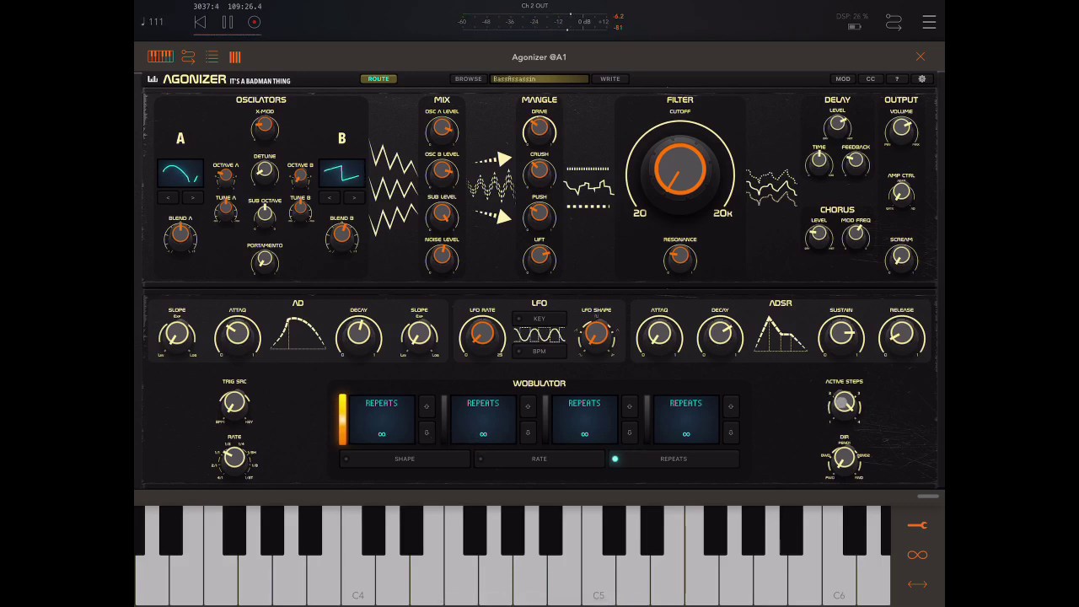
Step: Set the Wobulator to 3 active steps with PEND2 direction, then nudge its rate
drag(846, 405, 833, 530)
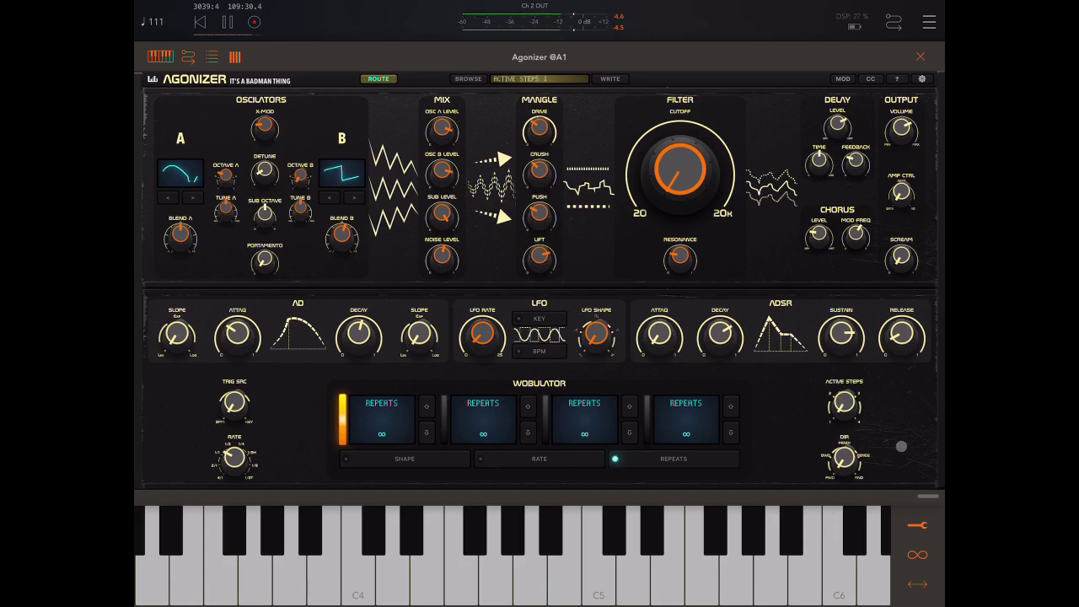
mouse_move(846, 419)
mouse_down()
mouse_move(853, 249)
mouse_move(818, 362)
mouse_up()
click(844, 459)
mouse_move(847, 414)
mouse_down()
mouse_move(848, 380)
mouse_move(828, 374)
mouse_up()
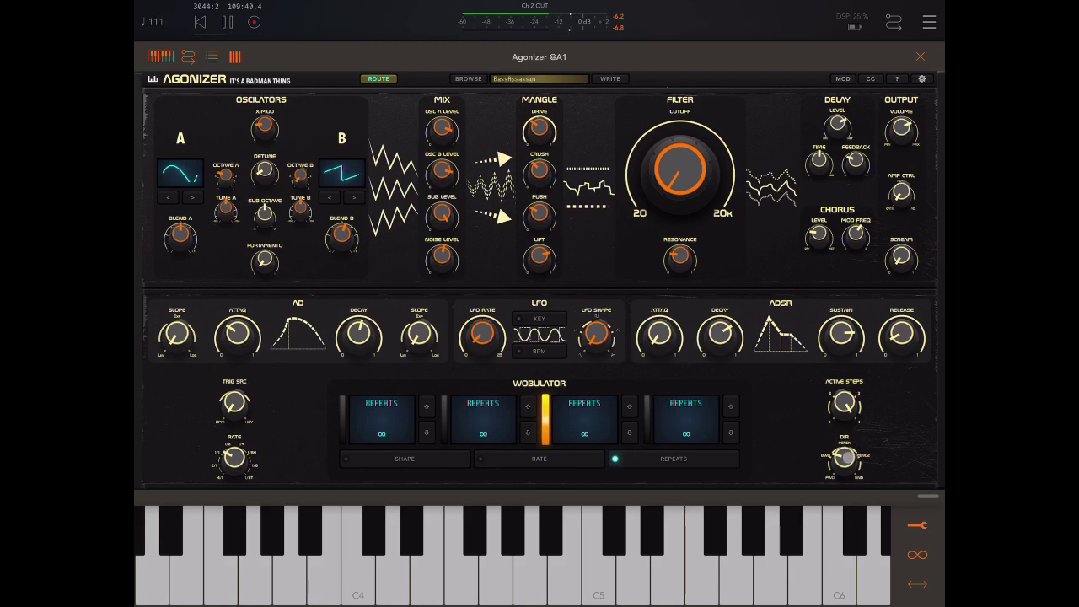
drag(846, 459, 856, 411)
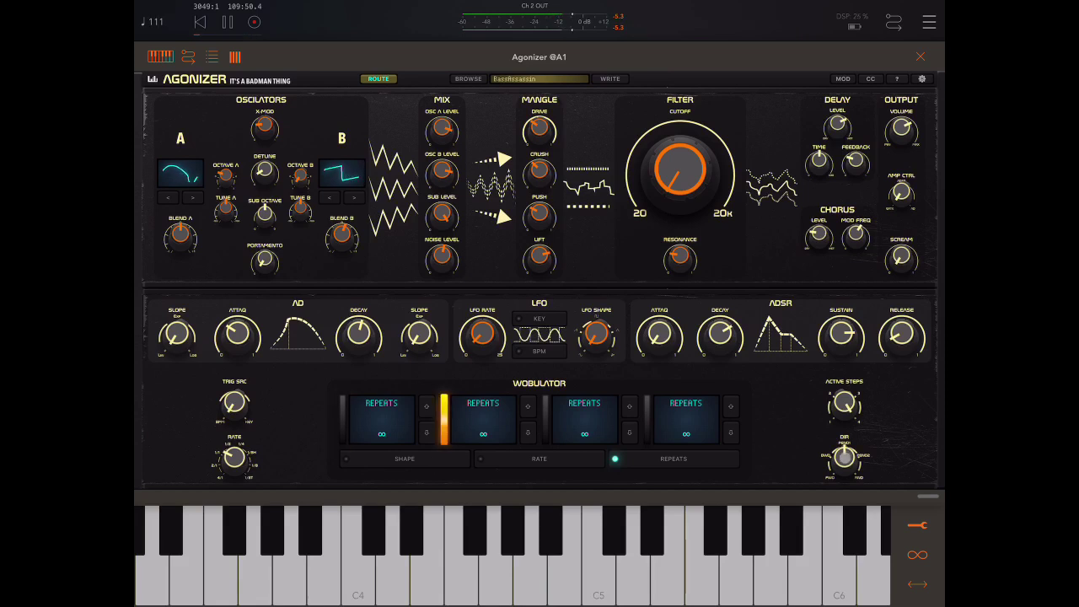
mouse_move(846, 455)
mouse_down()
mouse_move(847, 396)
mouse_move(844, 457)
mouse_move(843, 405)
mouse_up()
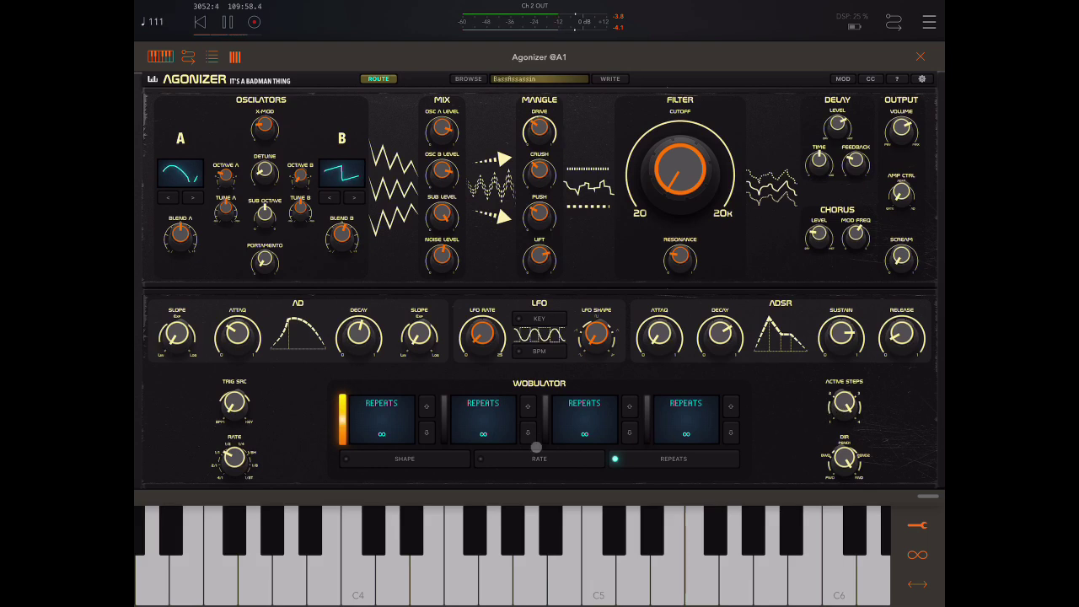
mouse_move(239, 459)
mouse_down()
mouse_move(268, 279)
mouse_move(268, 321)
mouse_up()
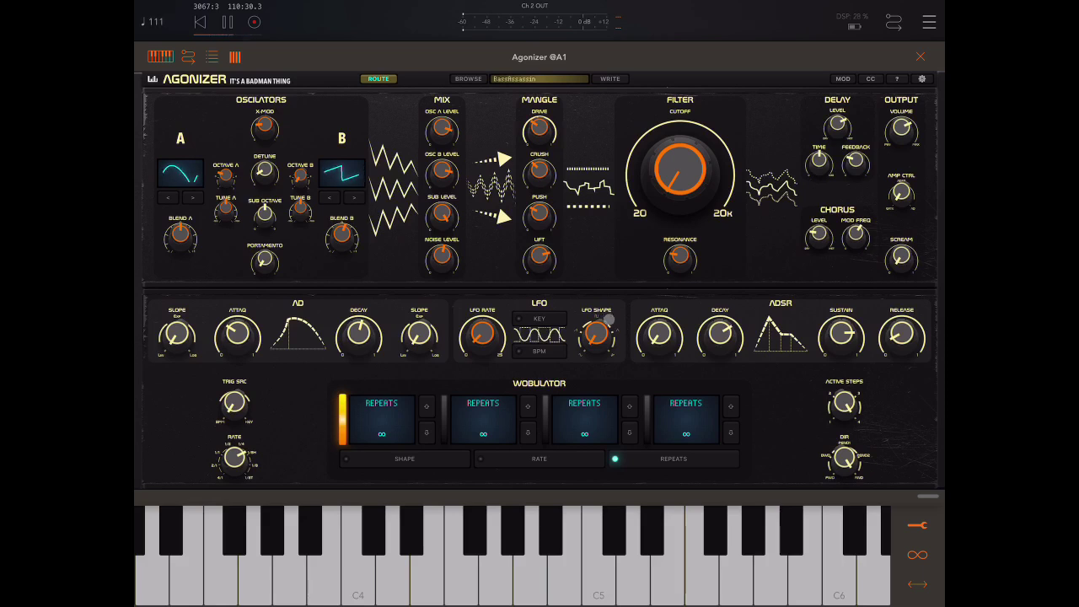
click(689, 169)
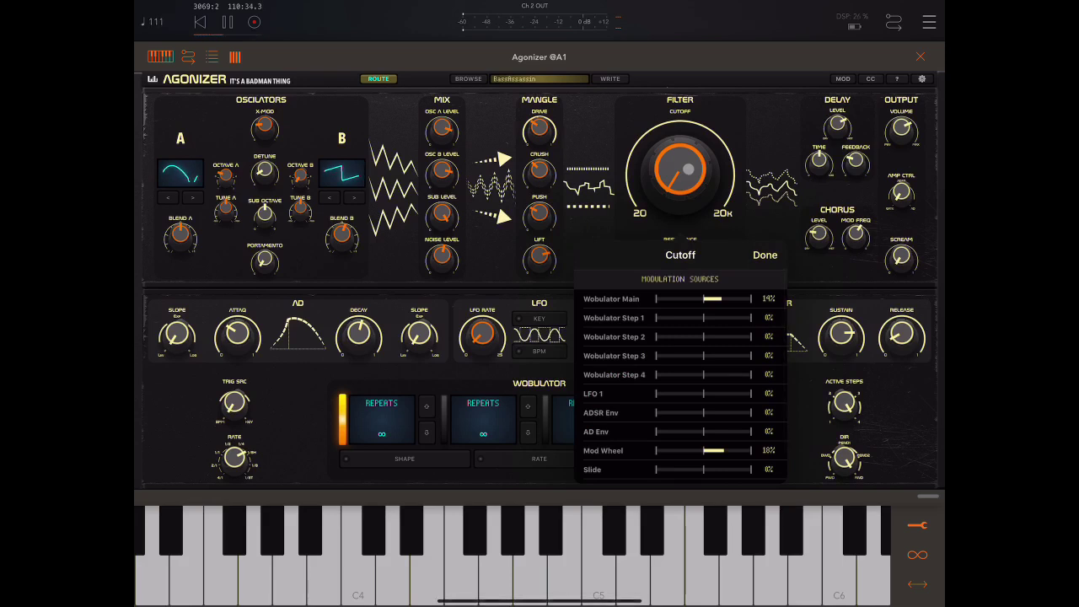
click(763, 255)
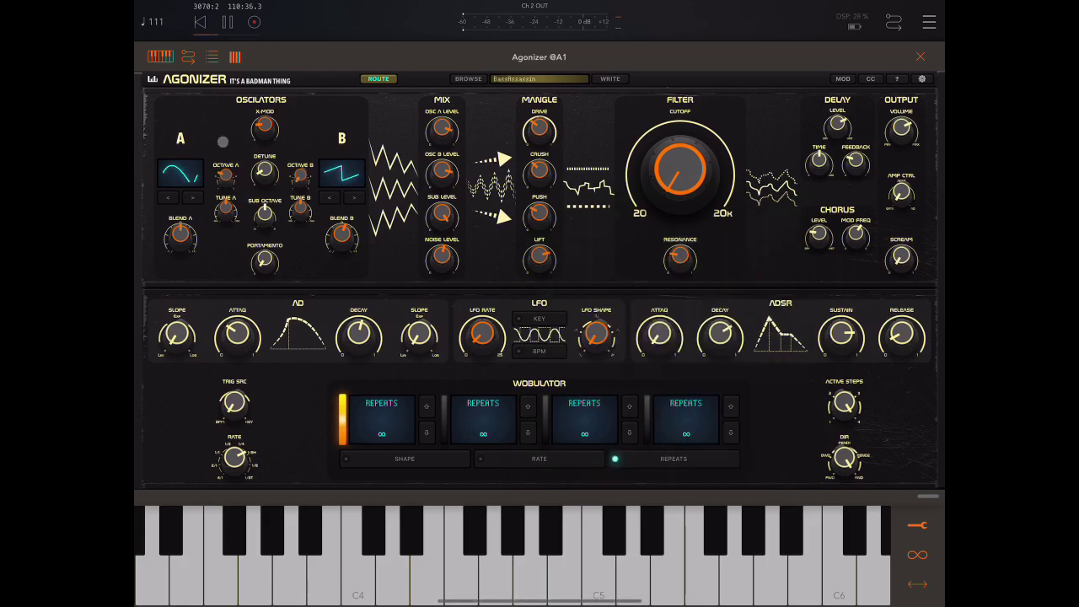
click(264, 126)
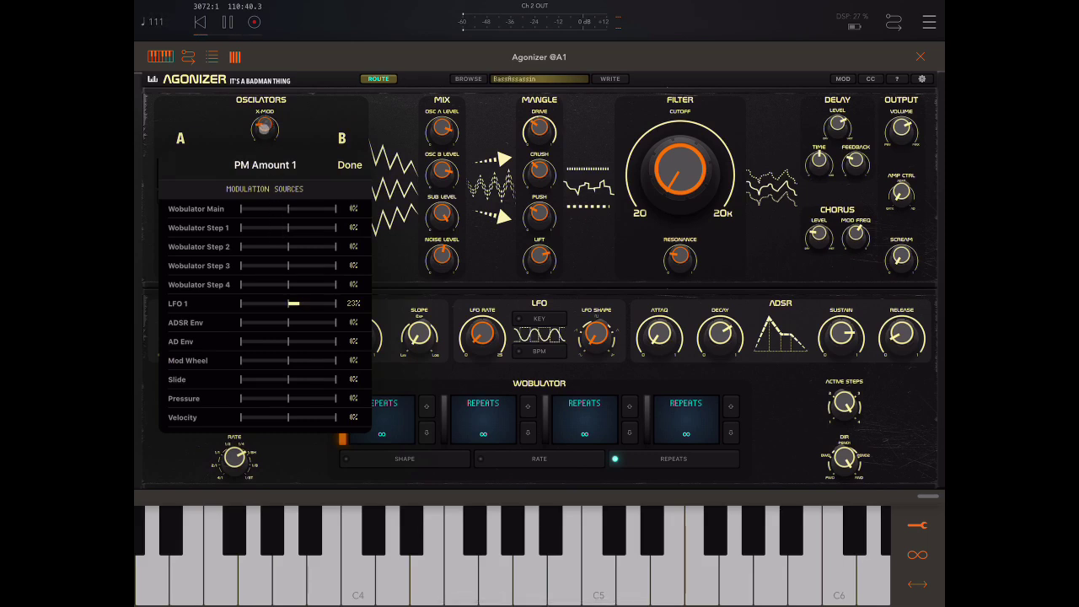
click(350, 161)
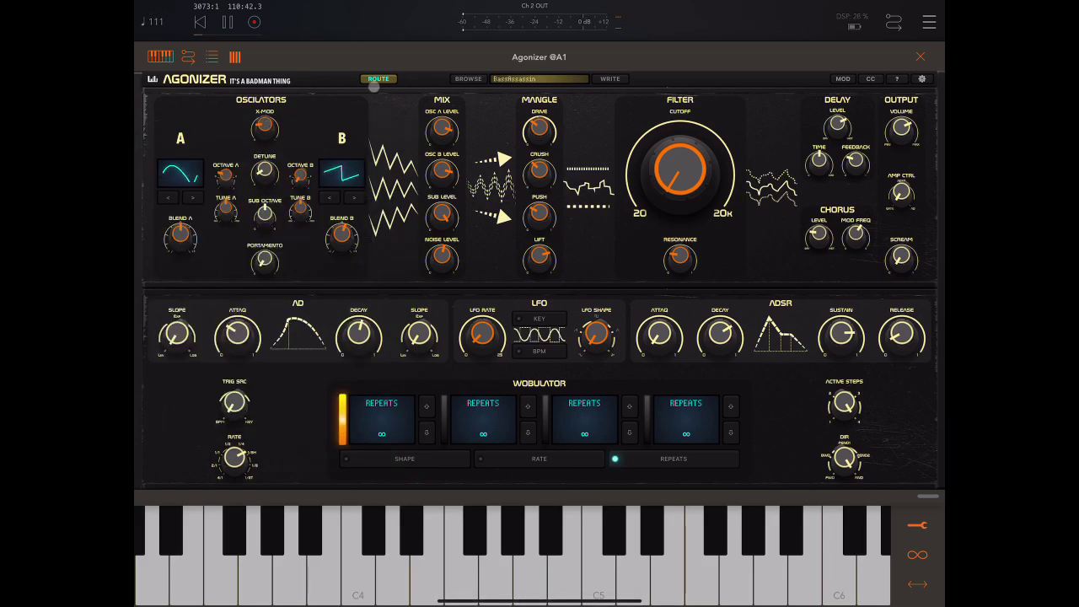
Step: Enter ROUTE mode and leave Enable Long Press switched off in Settings
click(379, 79)
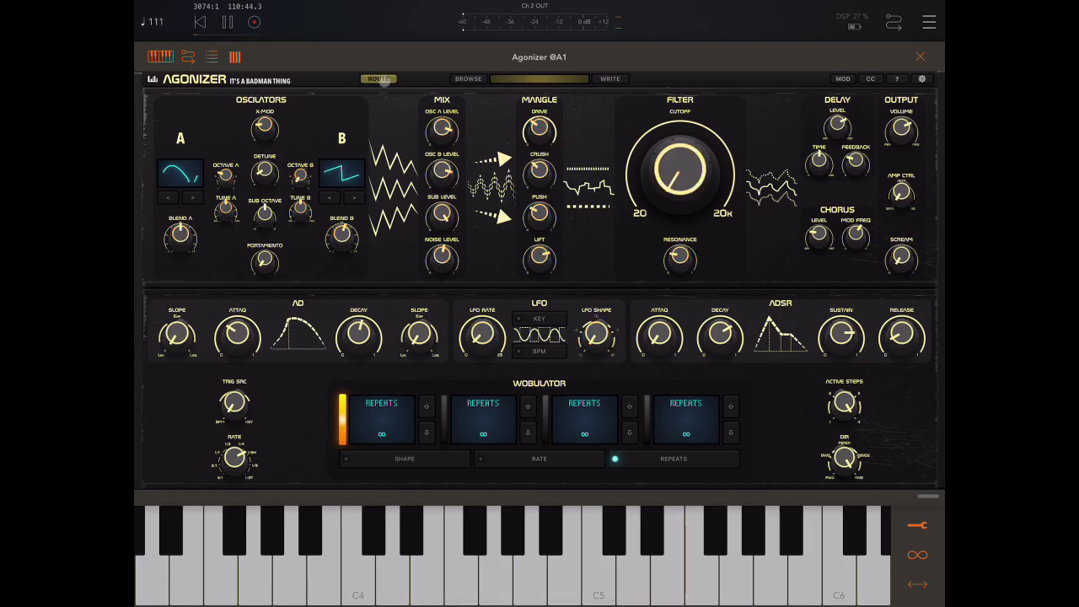
click(922, 78)
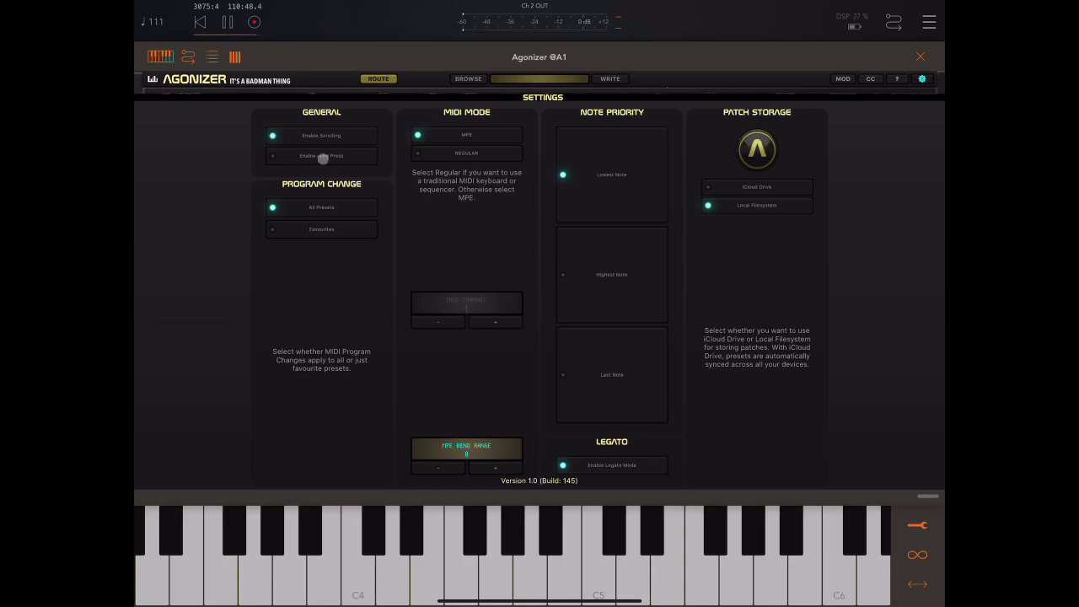
click(313, 158)
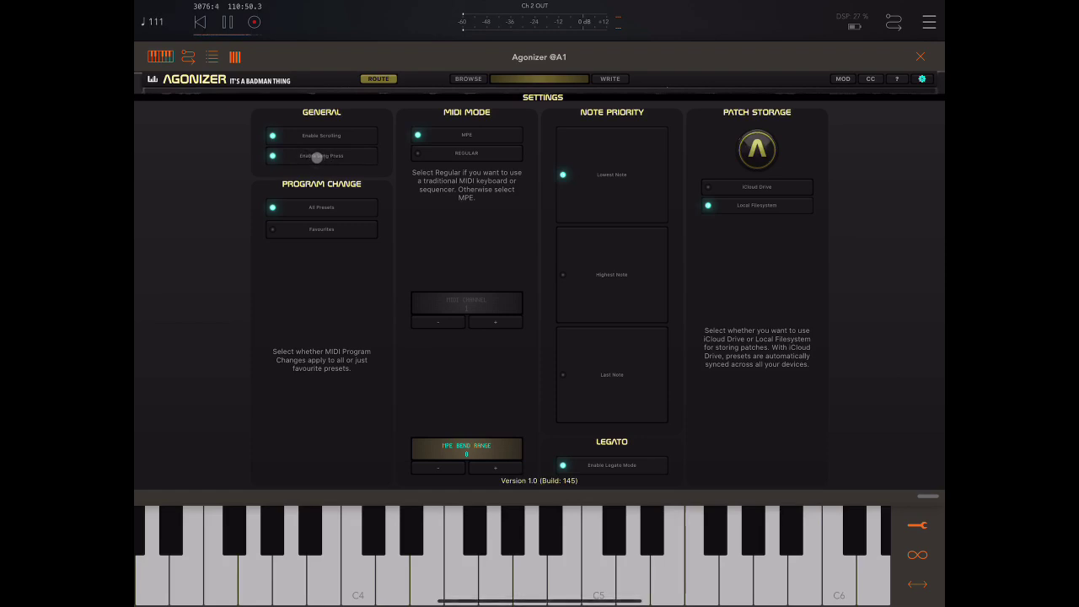
click(315, 158)
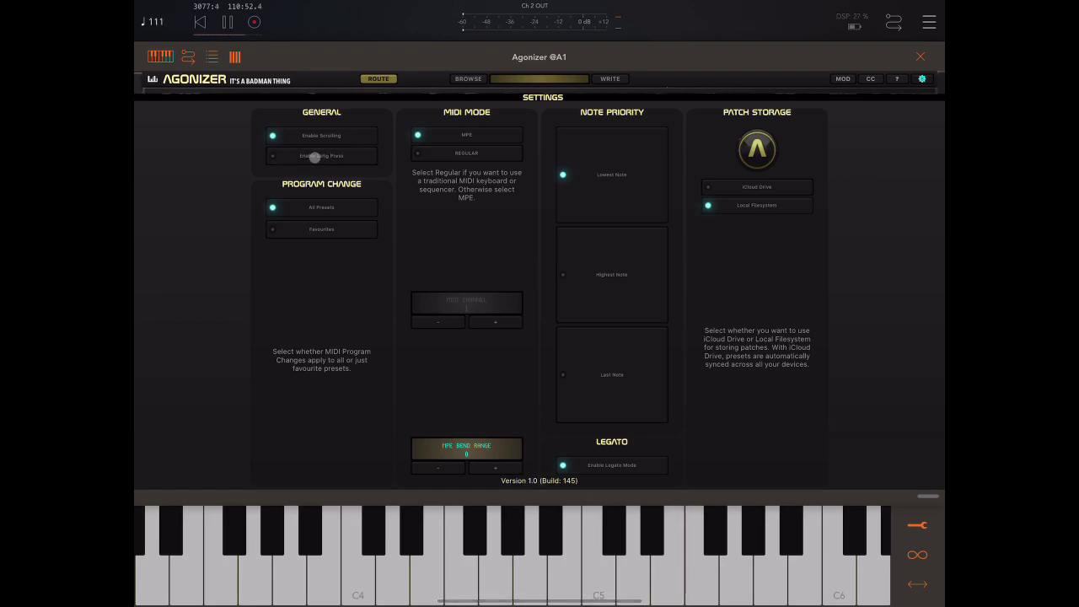
click(313, 157)
click(313, 157)
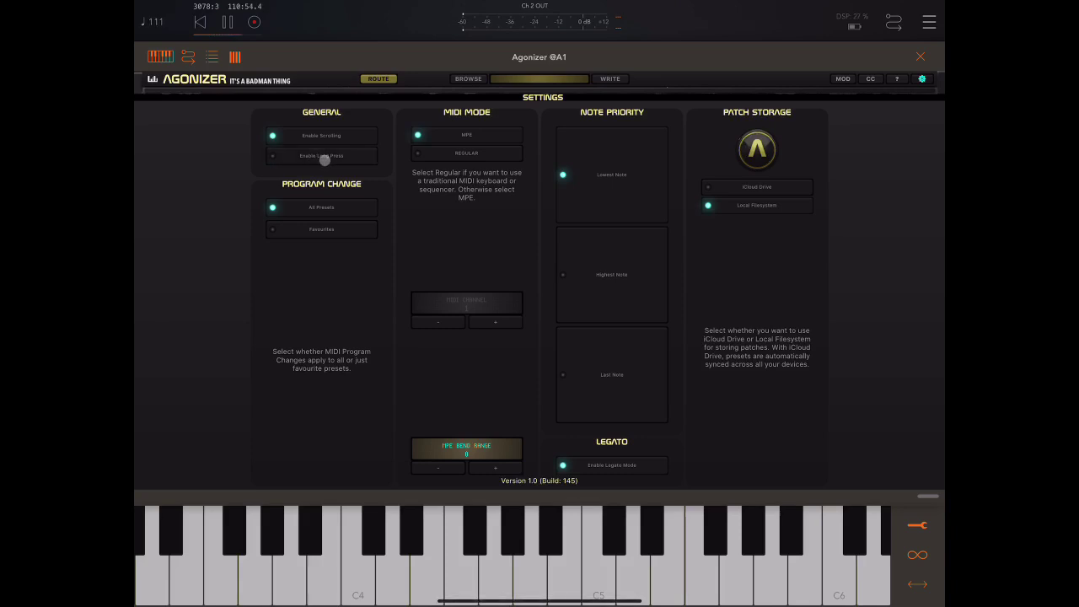
click(922, 78)
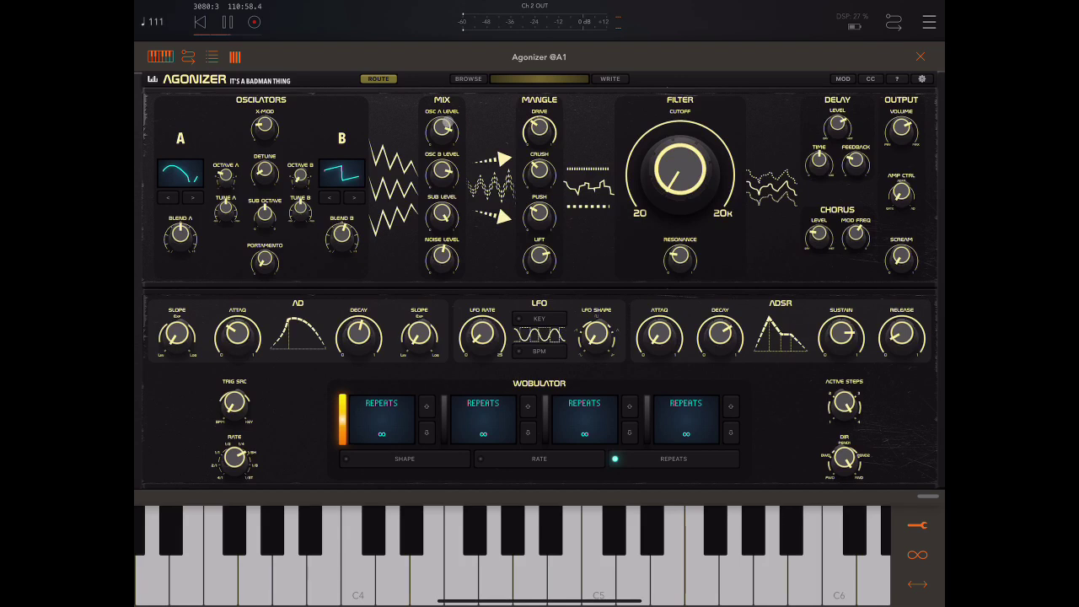